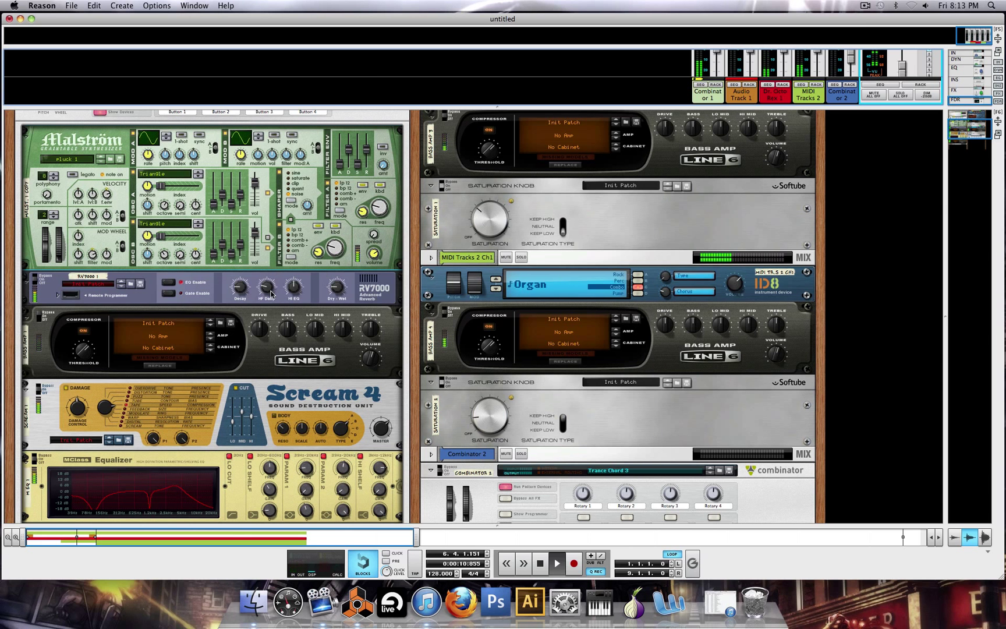
Scroll up and down the rack to review both device chains
scroll(271, 294, "down", 3)
scroll(271, 294, "down", 5)
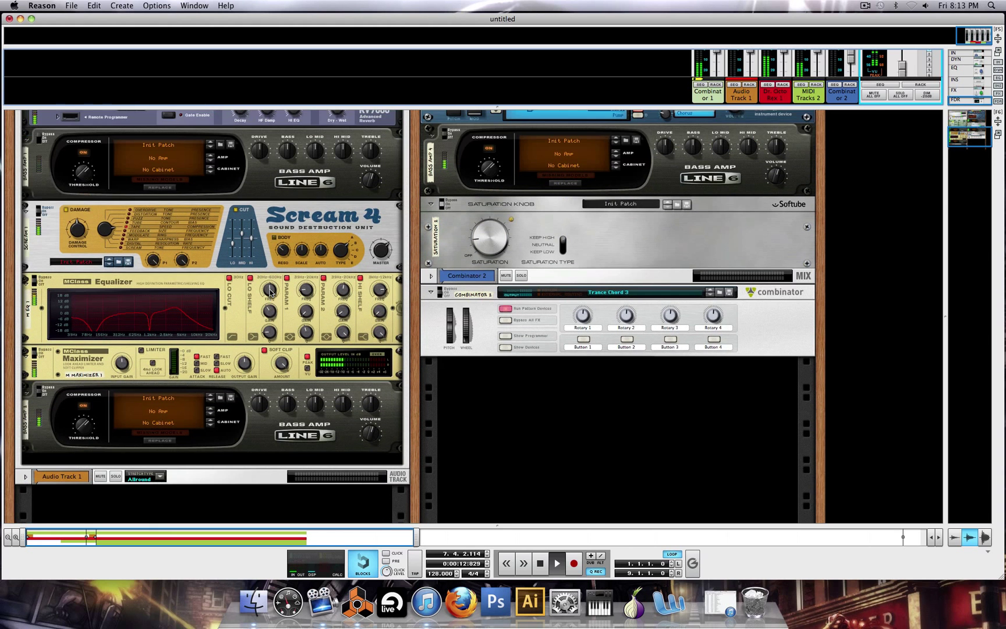
scroll(223, 213, "up", 5)
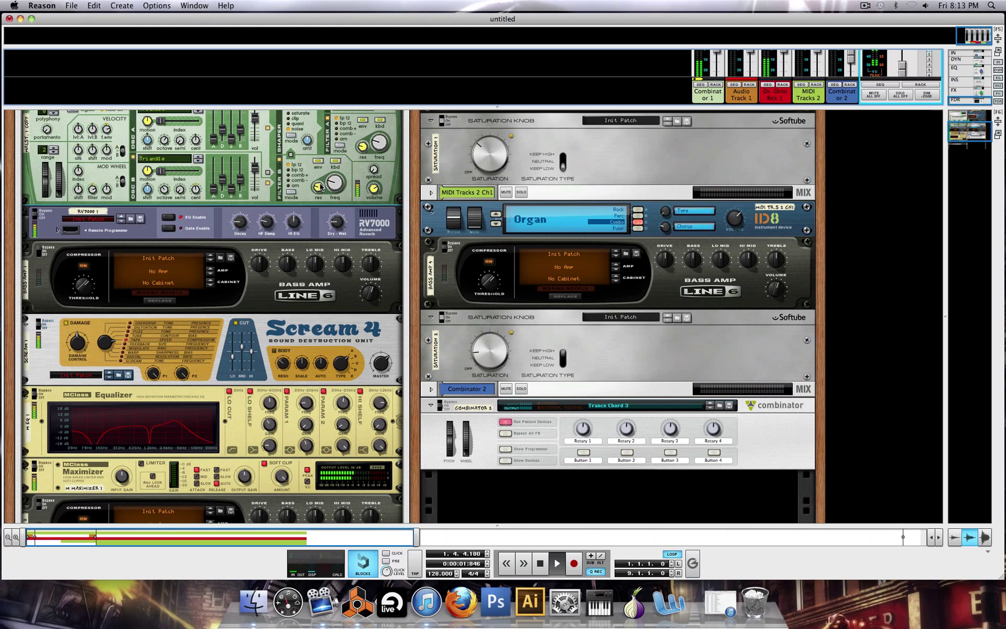
scroll(255, 299, "down", 3)
scroll(255, 299, "down", 5)
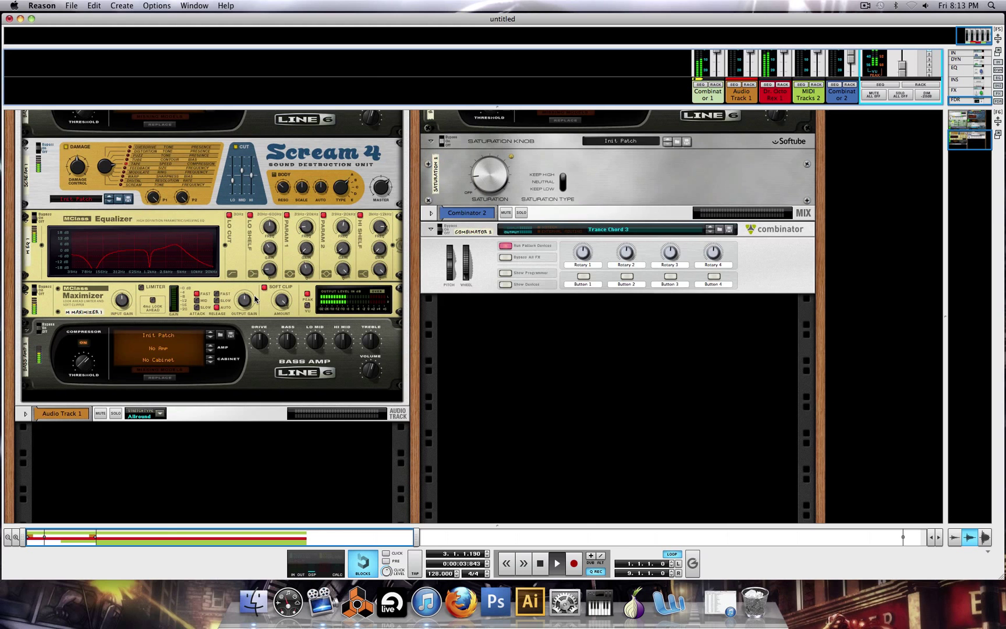
scroll(253, 309, "up", 4)
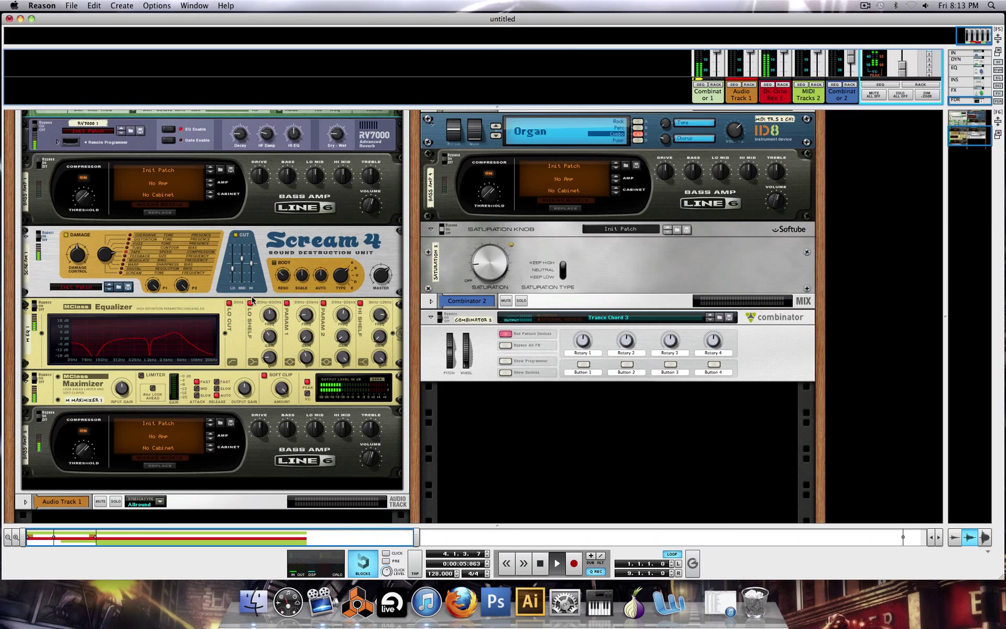
scroll(252, 300, "up", 6)
scroll(640, 269, "down", 4)
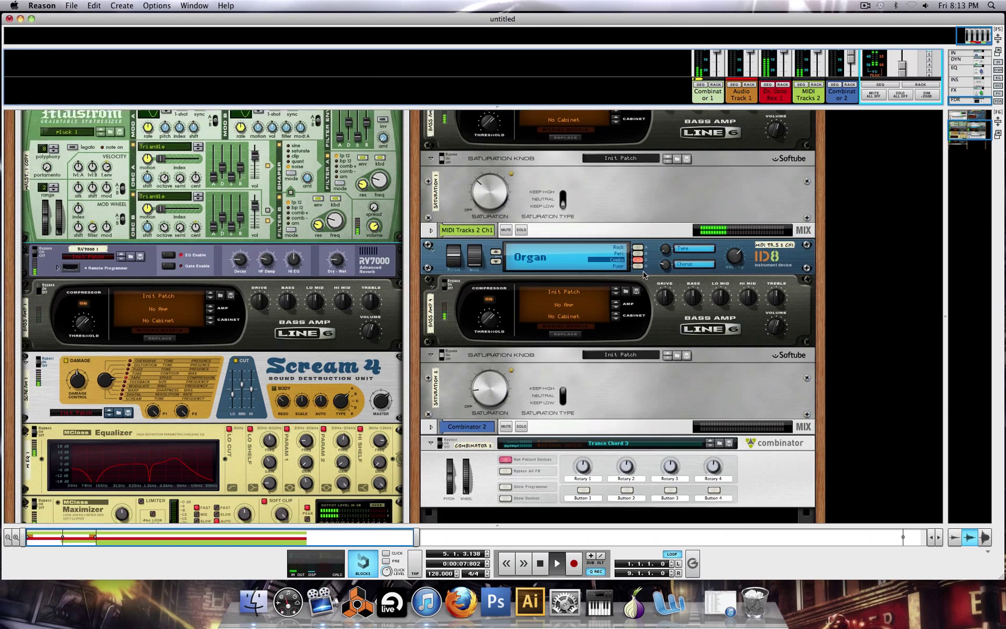
scroll(662, 376, "down", 9)
scroll(662, 375, "down", 12)
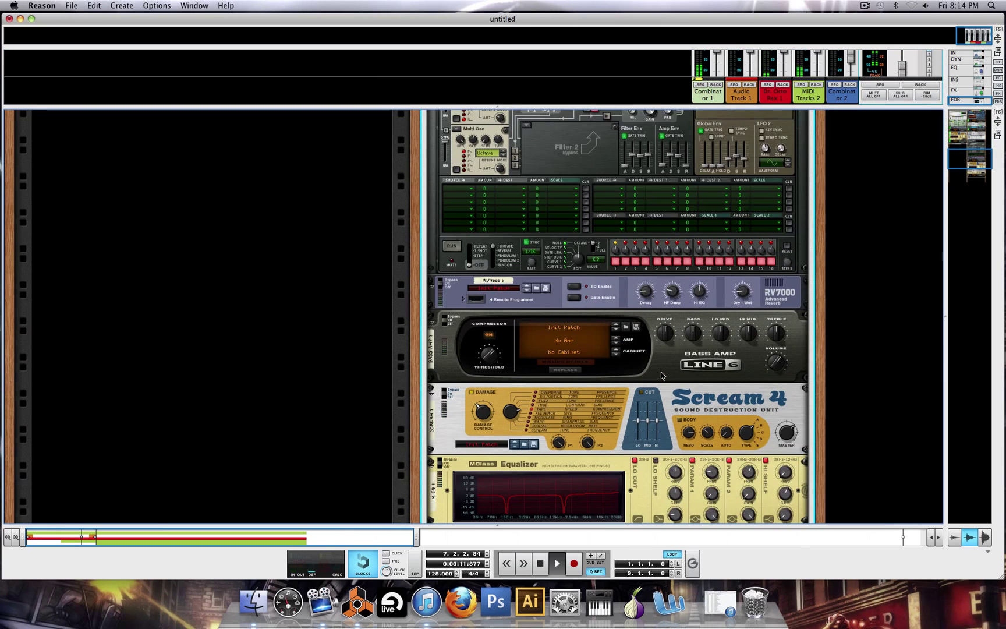
scroll(662, 375, "down", 9)
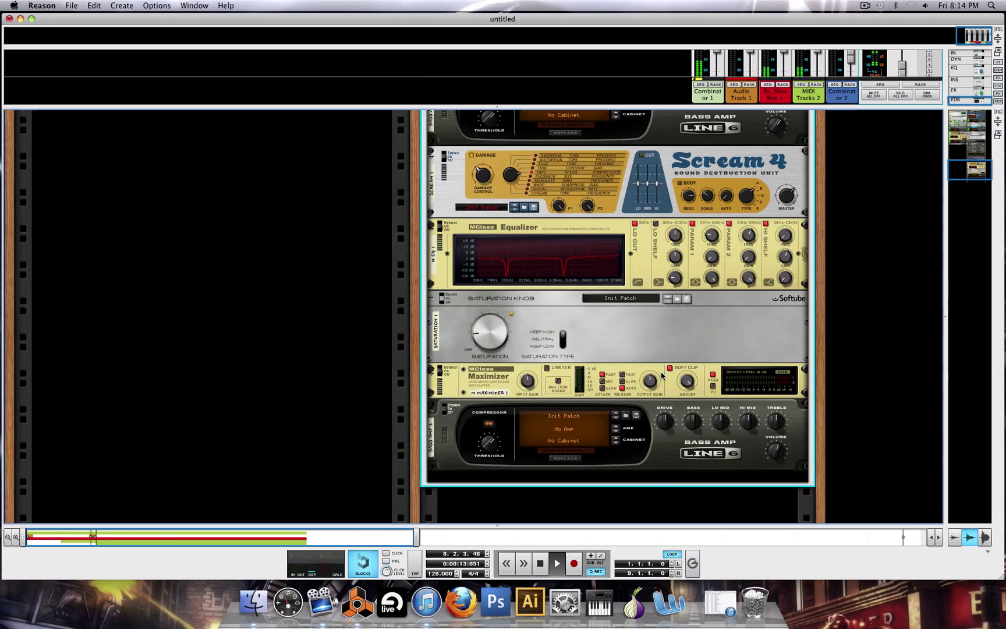
scroll(662, 376, "up", 20)
scroll(661, 376, "up", 7)
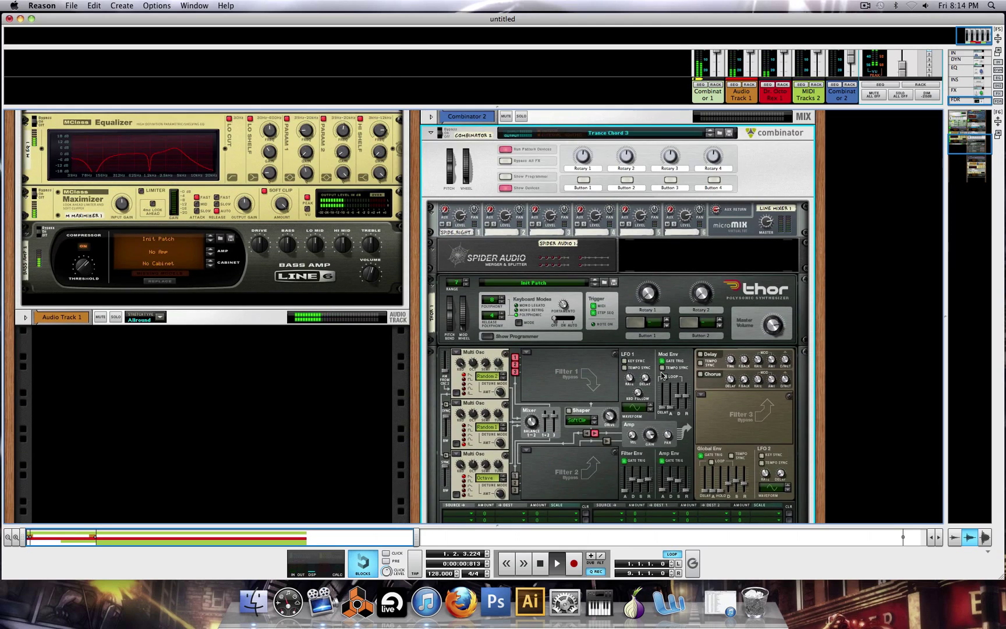
Collapse Combinator 2 so its devices are hidden
left_click(504, 292)
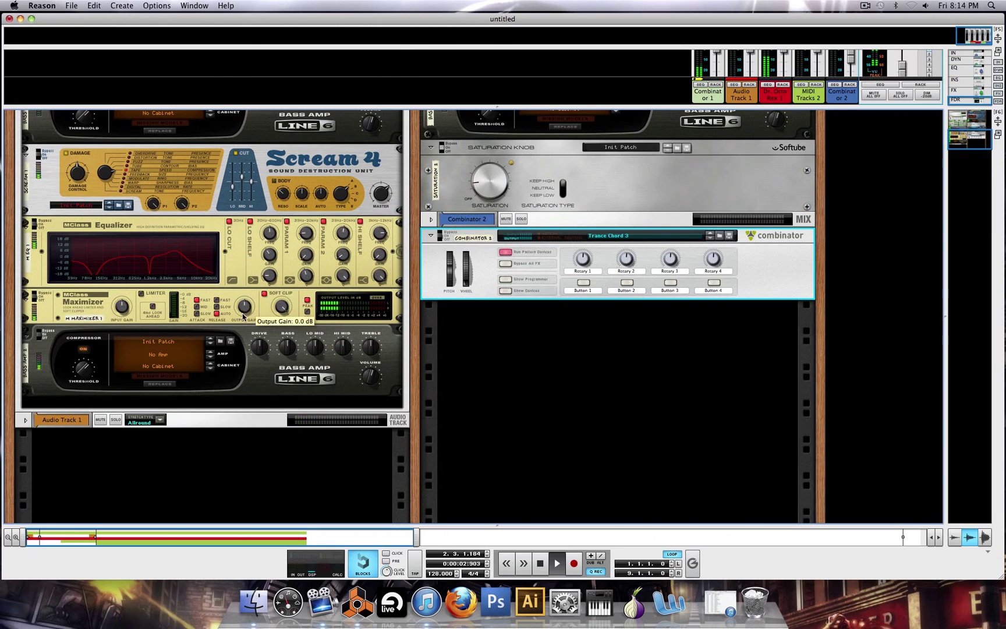
scroll(248, 316, "up", 8)
scroll(249, 316, "up", 7)
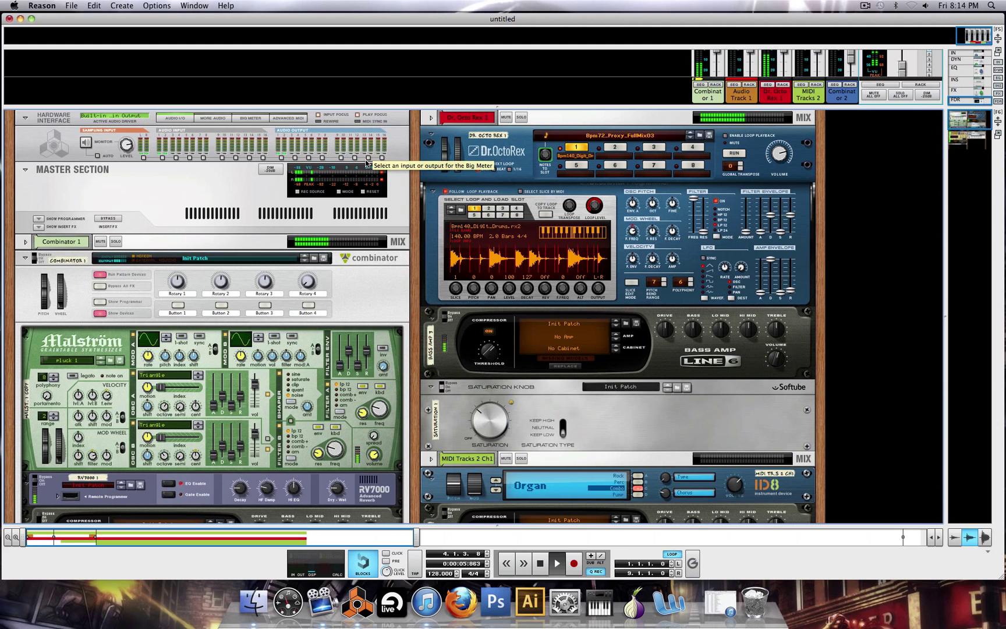
Enlarge the mixer to full channel strips and raise the master fader to about -7.28 dB
left_click_drag(455, 106, 462, 220)
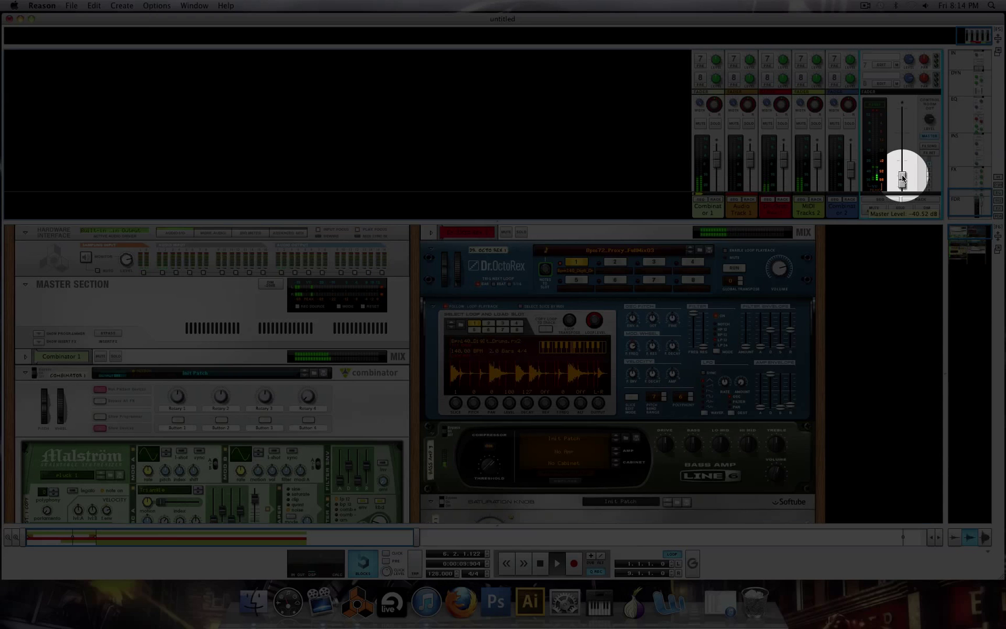
left_click_drag(903, 172, 907, 134)
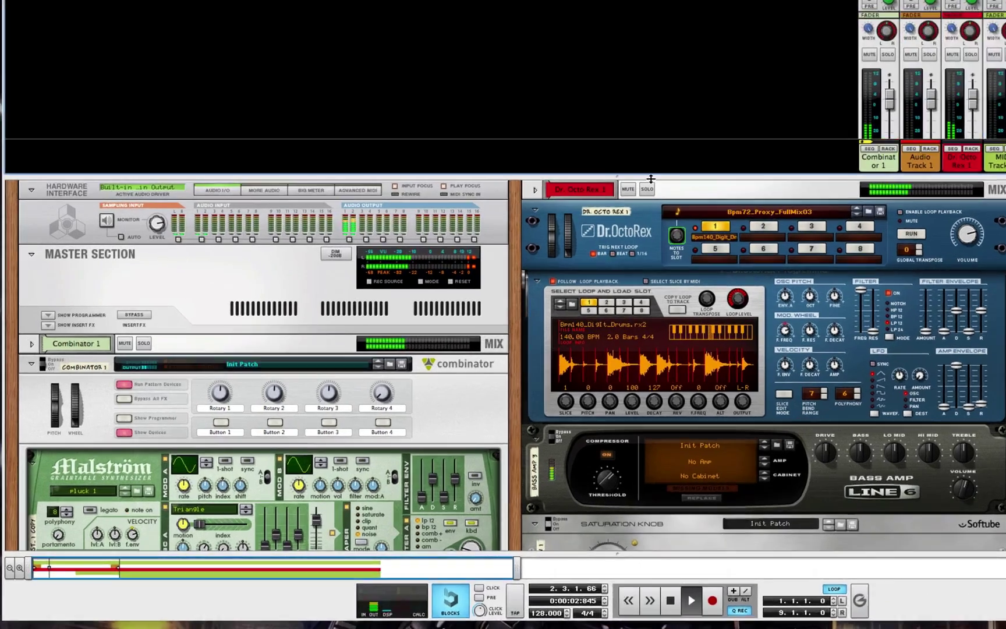
scroll(595, 150, "down", 5)
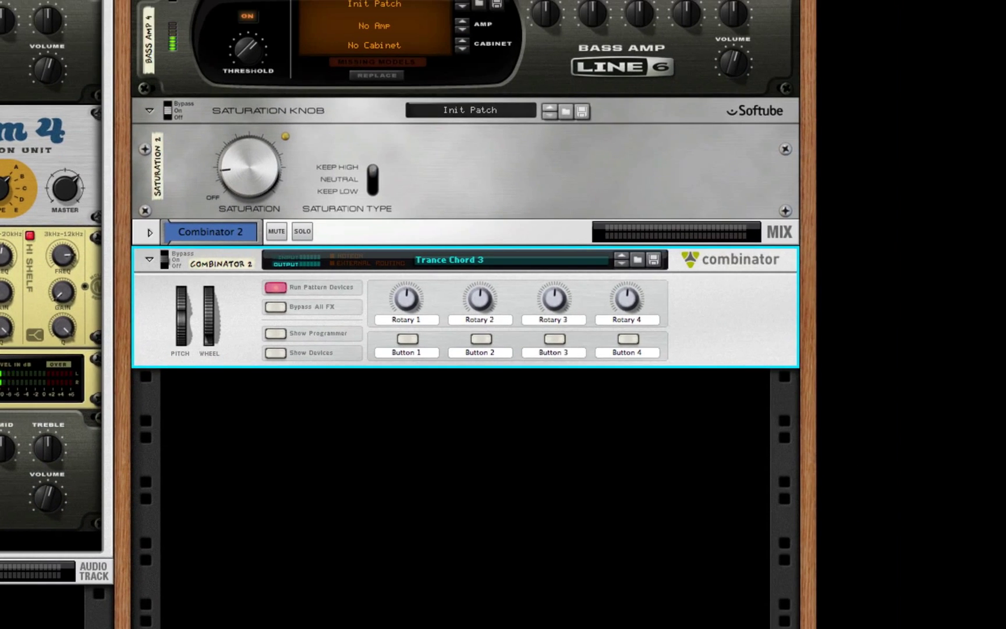
Expand Combinator 2 to reveal its Line Mixer, Spider Audio splitter and Thor synth
left_click(275, 352)
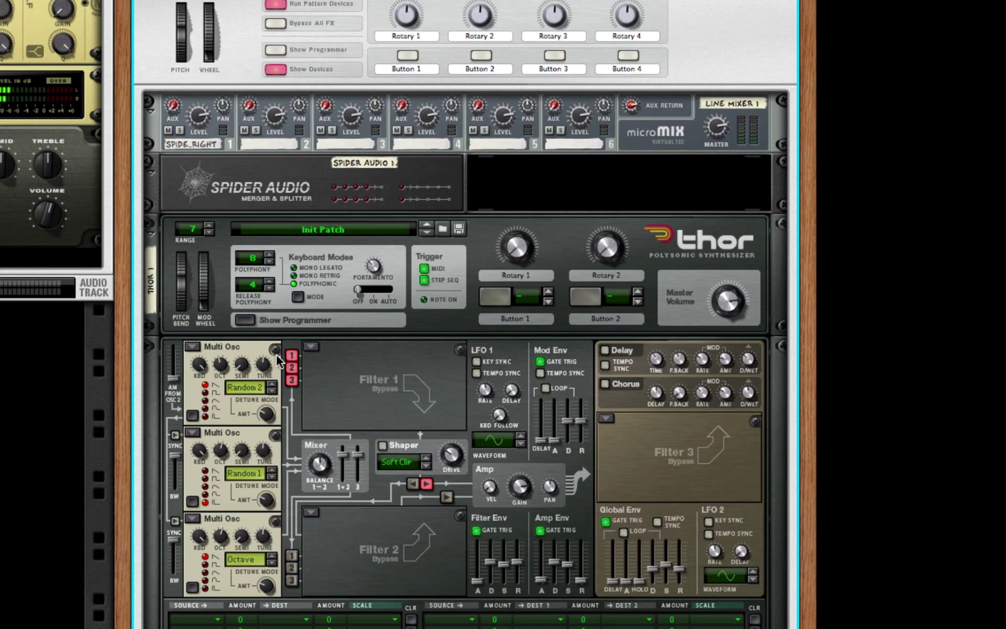
scroll(606, 387, "down", 8)
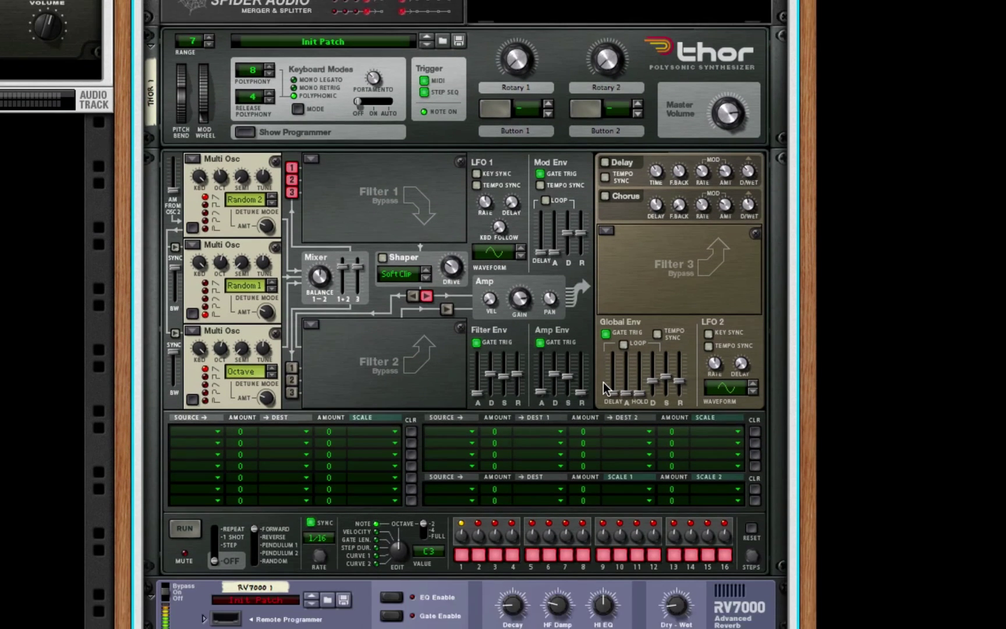
scroll(603, 381, "down", 5)
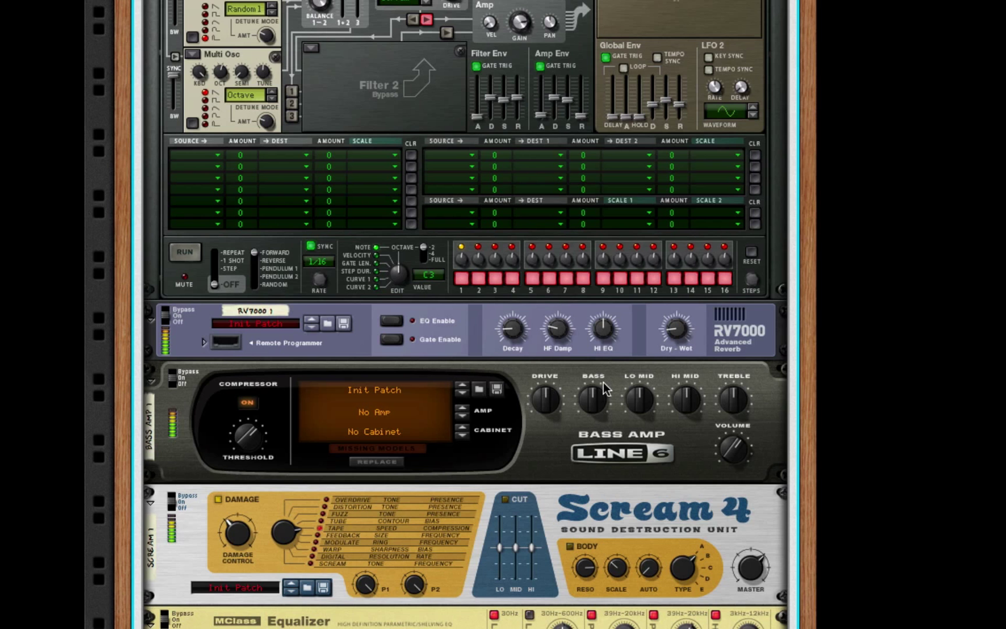
scroll(603, 382, "down", 3)
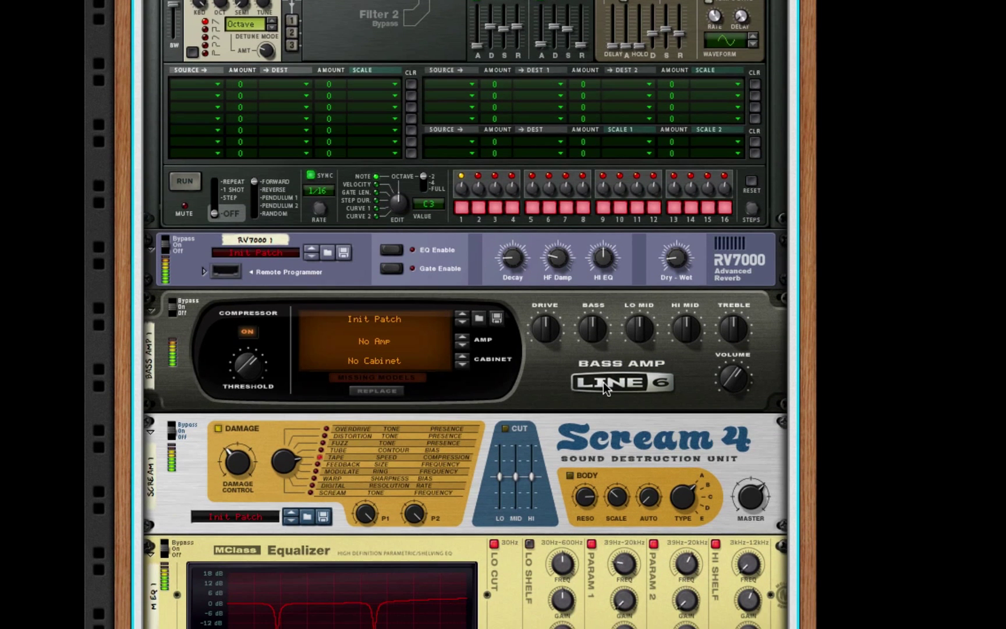
scroll(603, 382, "down", 8)
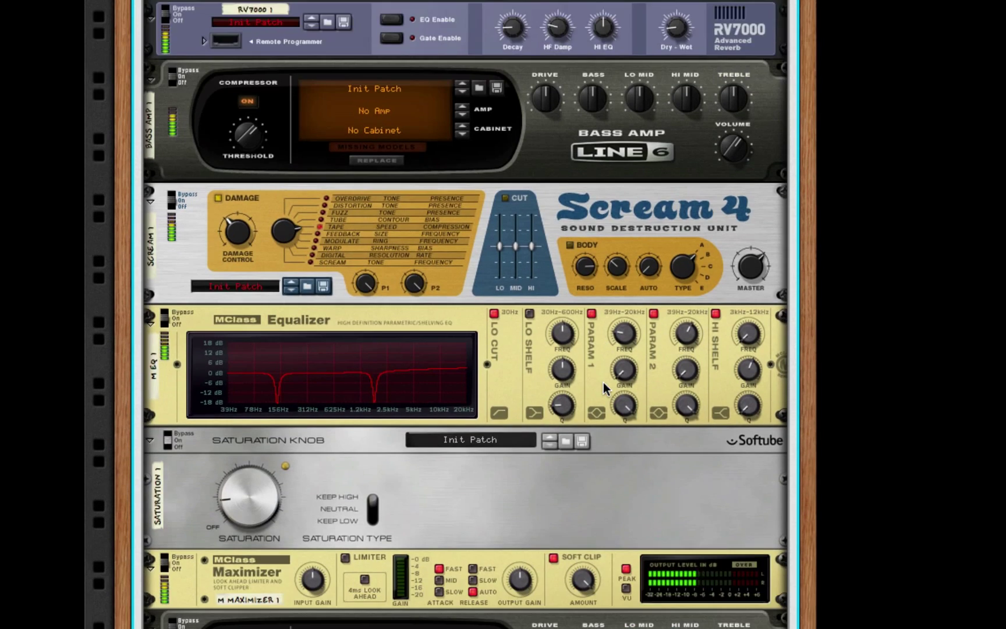
scroll(603, 382, "down", 1)
scroll(602, 382, "up", 15)
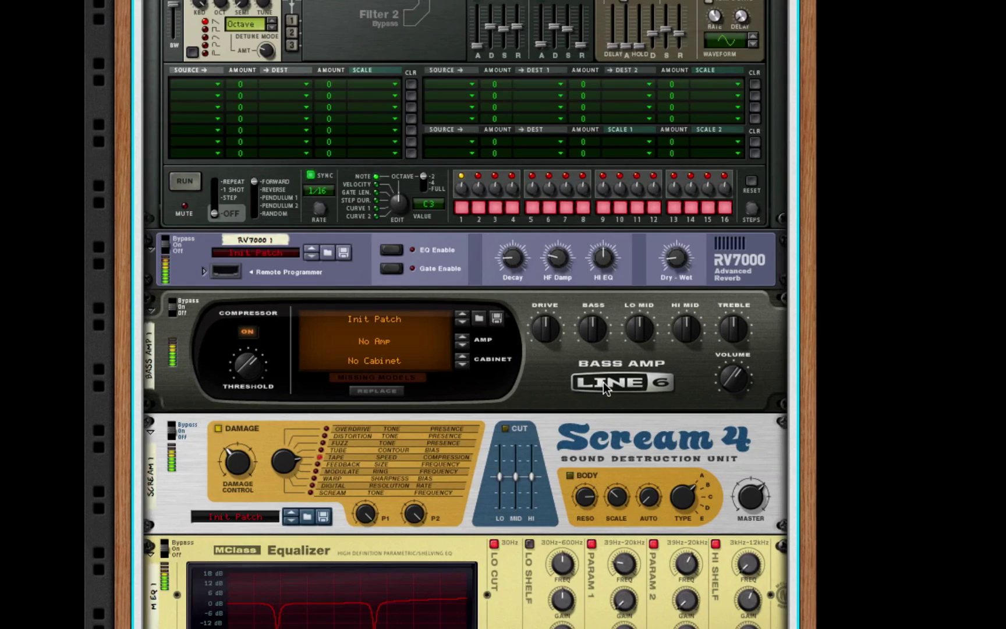
scroll(603, 382, "up", 6)
scroll(602, 381, "up", 6)
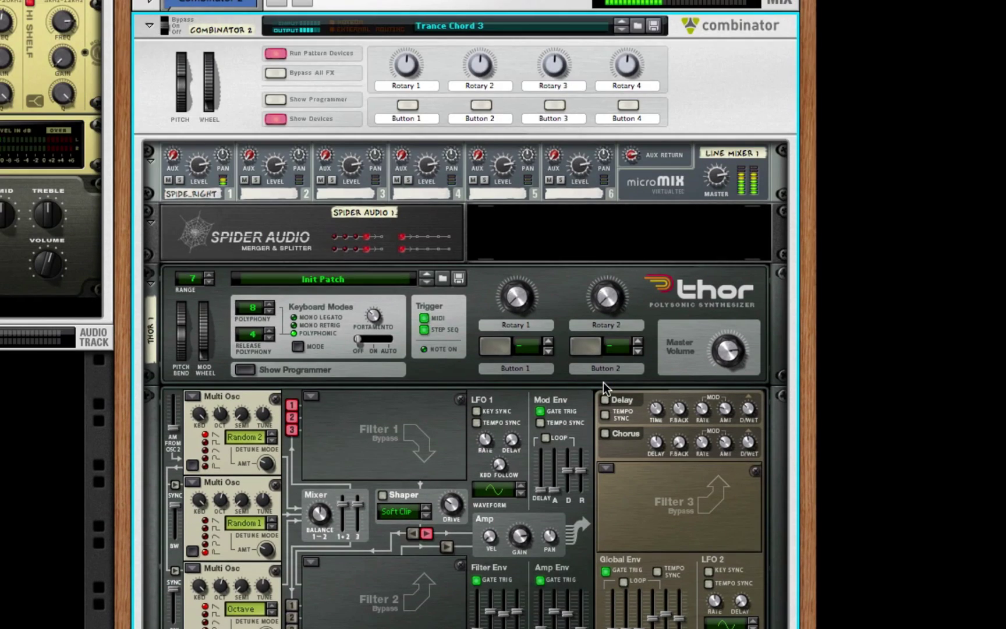
scroll(603, 381, "up", 6)
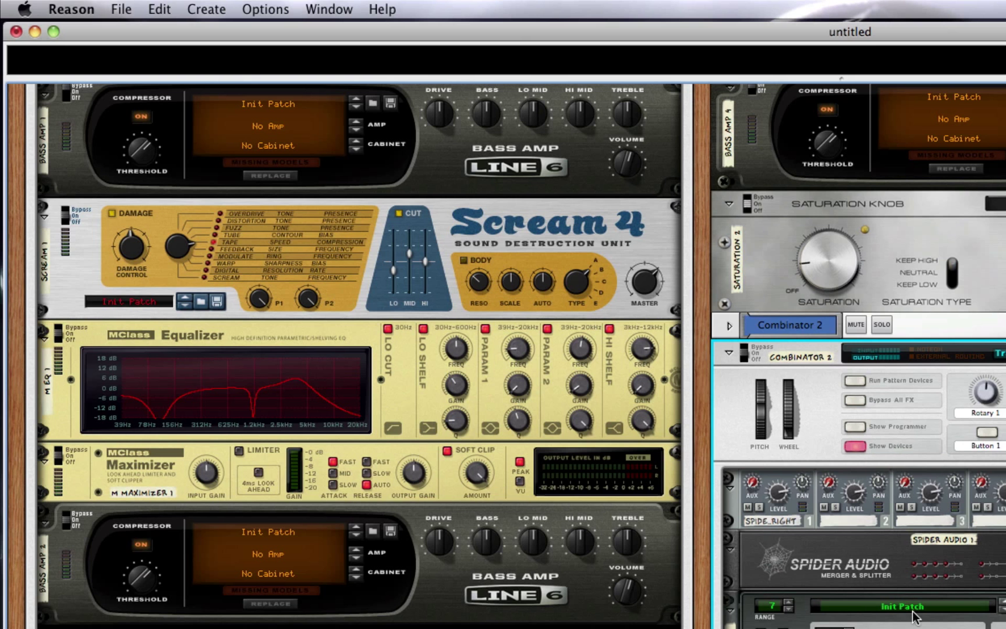
scroll(913, 621, "up", 10)
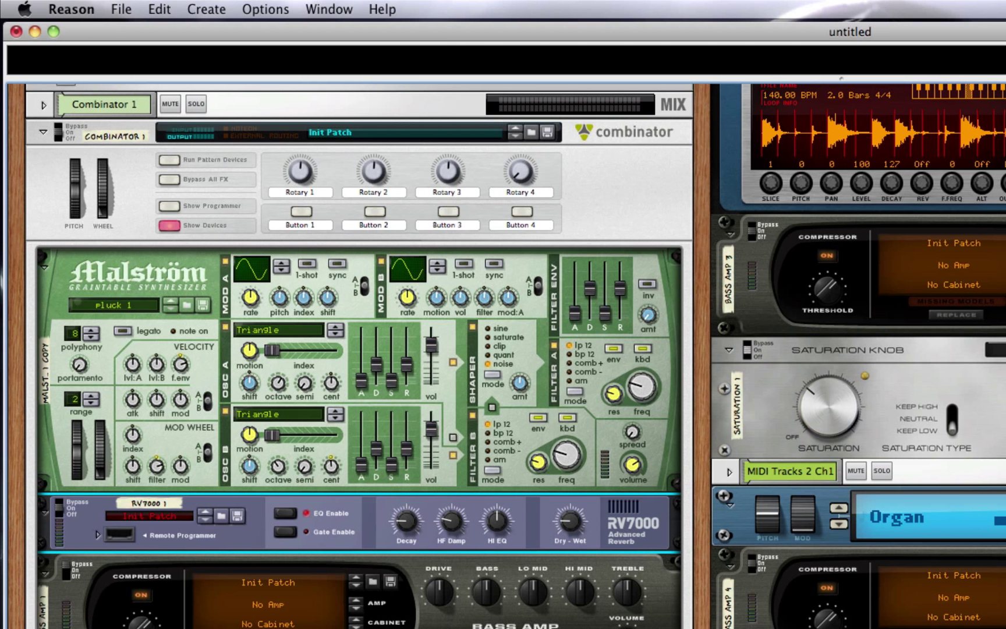
scroll(505, 355, "down", 2)
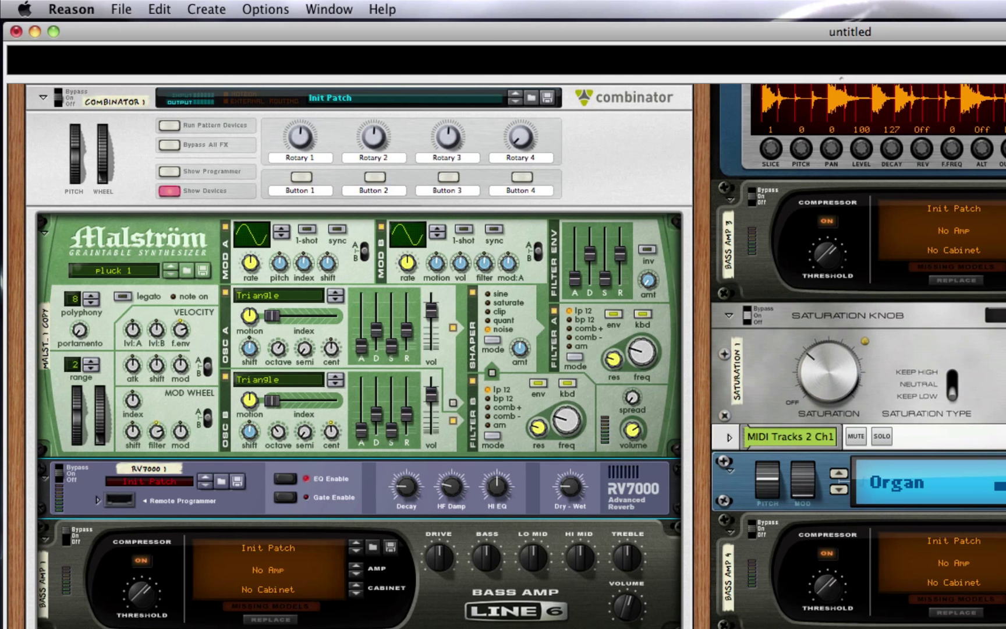
scroll(431, 265, "down", 10)
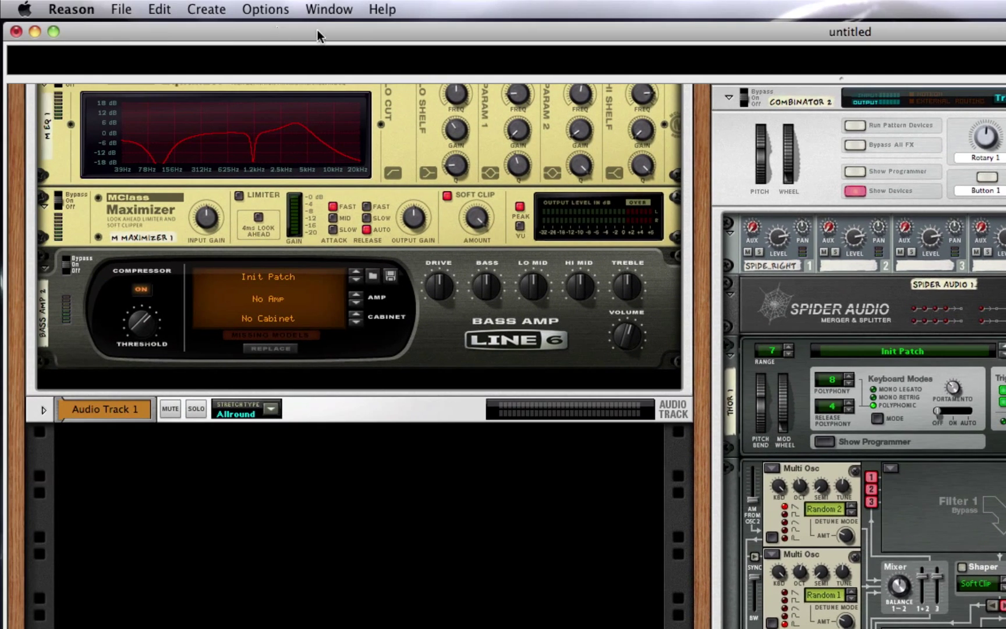
Minimize the current song window and start a new empty song
double_click(373, 32)
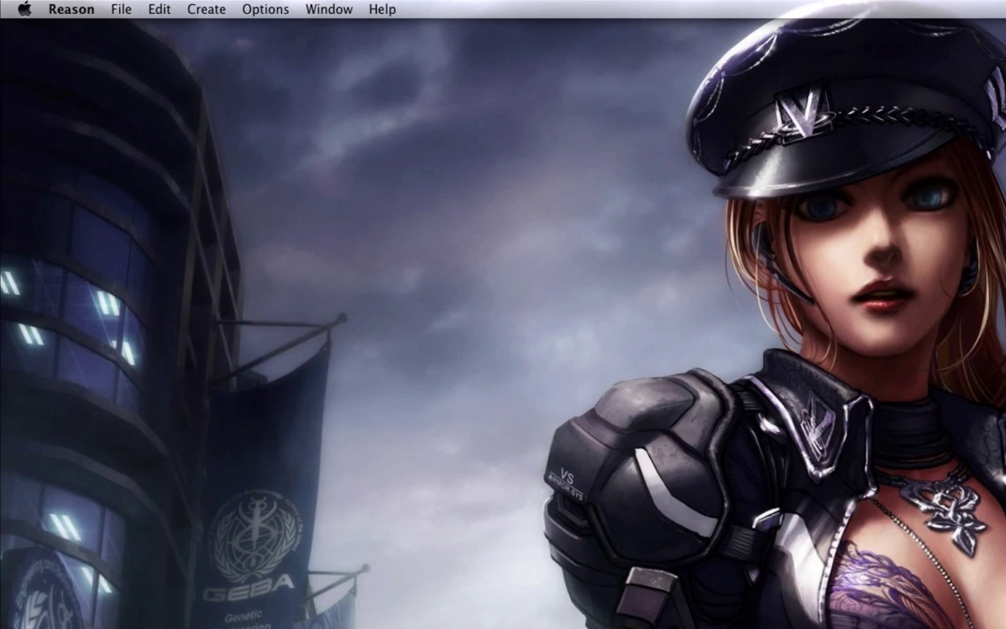
left_click(120, 9)
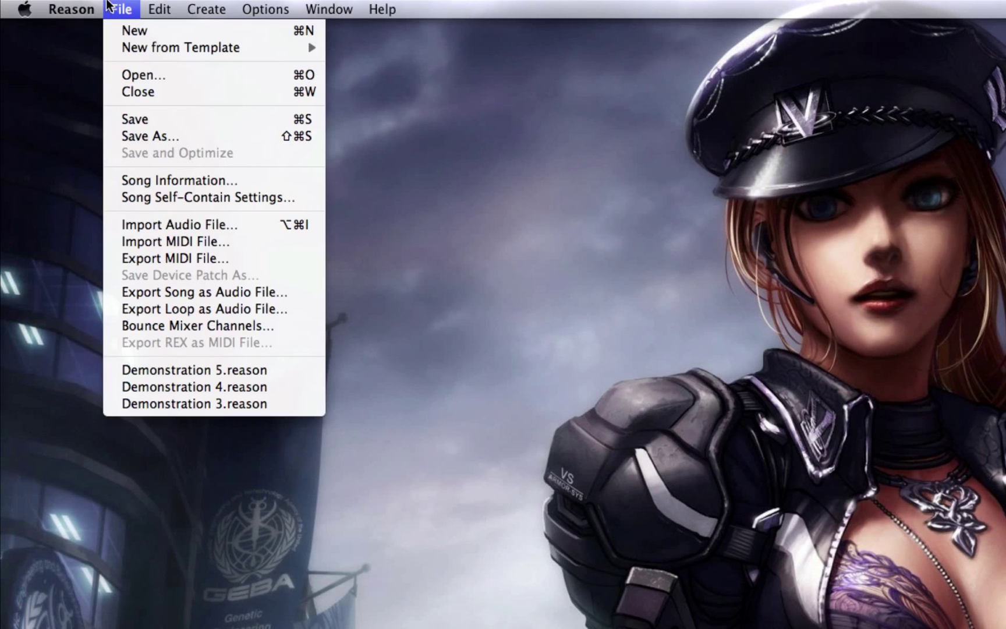
left_click(137, 32)
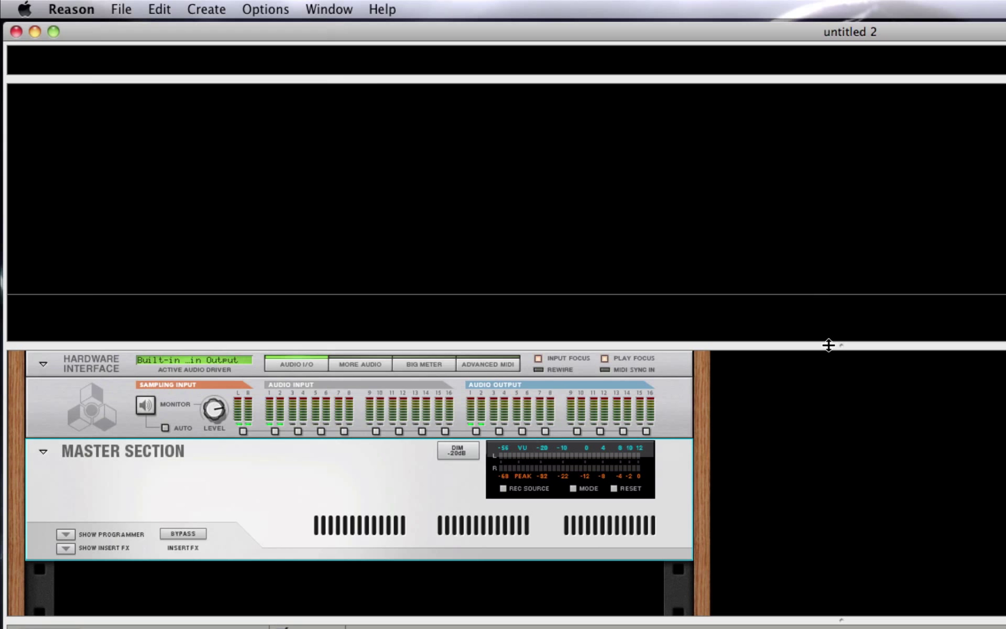
Enlarge the rack and bring up the add-device menu under the Master Section
left_click_drag(829, 346, 844, 188)
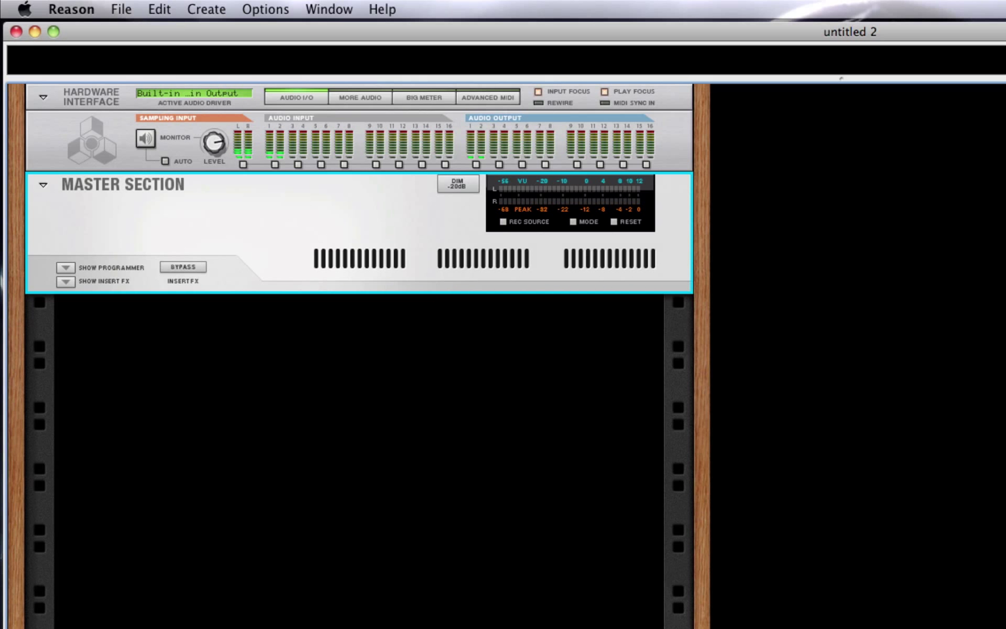
right_click(415, 367)
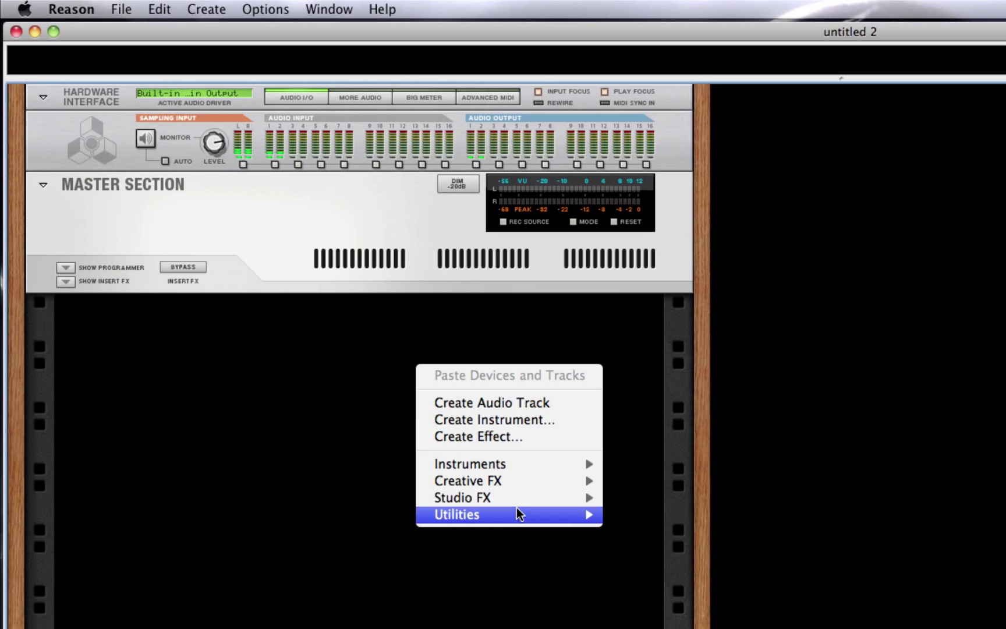
mouse_move(517, 513)
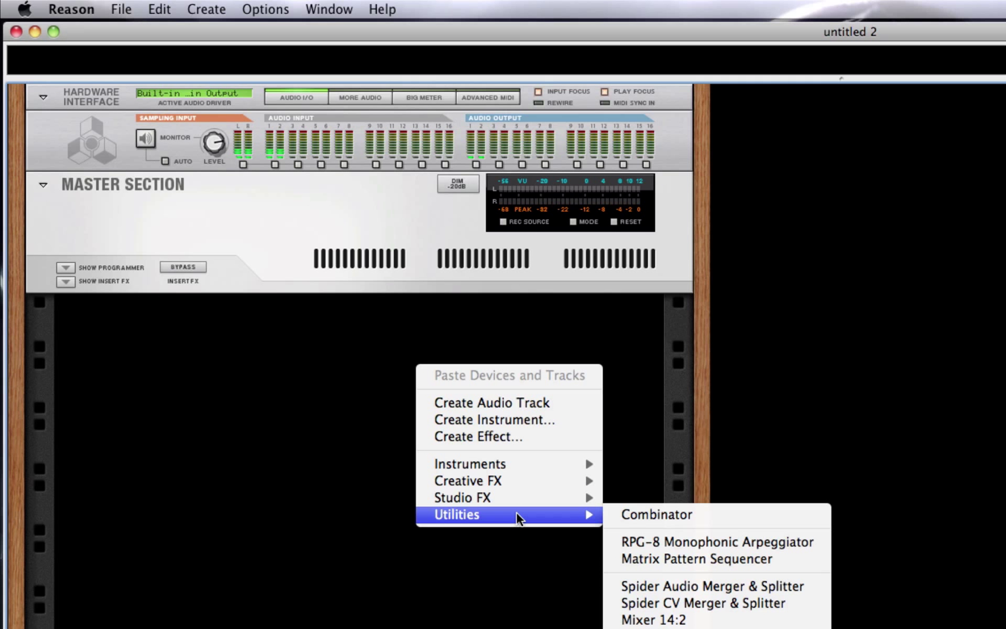
Create an empty Combinator in the new rack
left_click(647, 514)
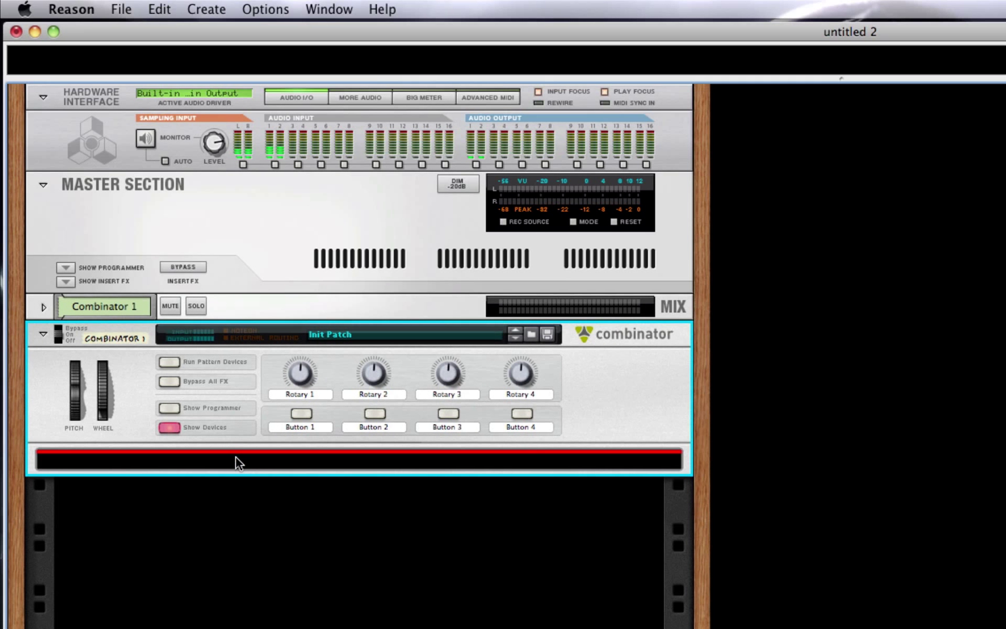
right_click(236, 456)
mouse_move(370, 623)
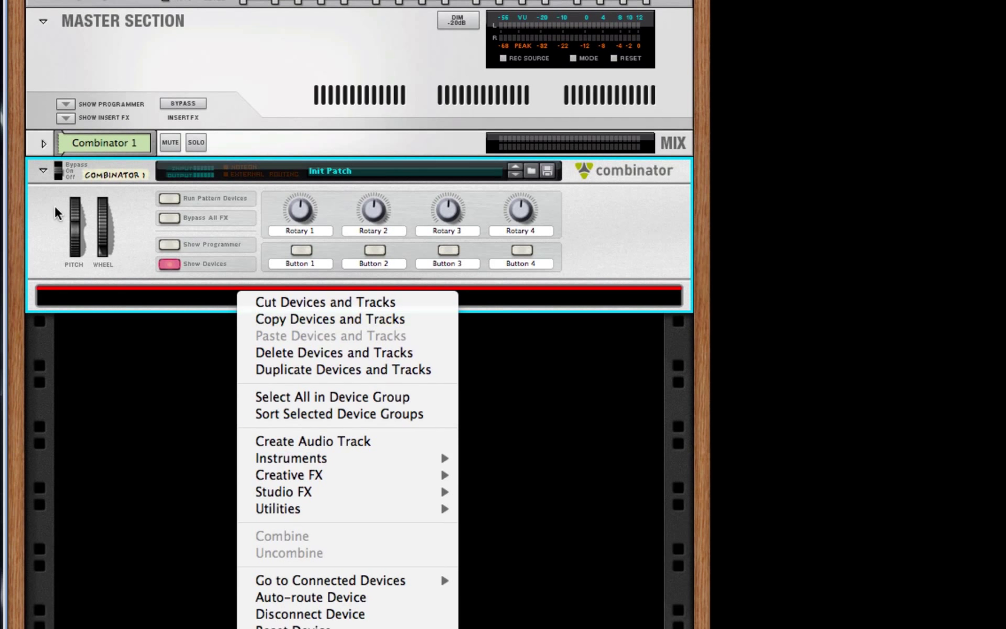
left_click(217, 444)
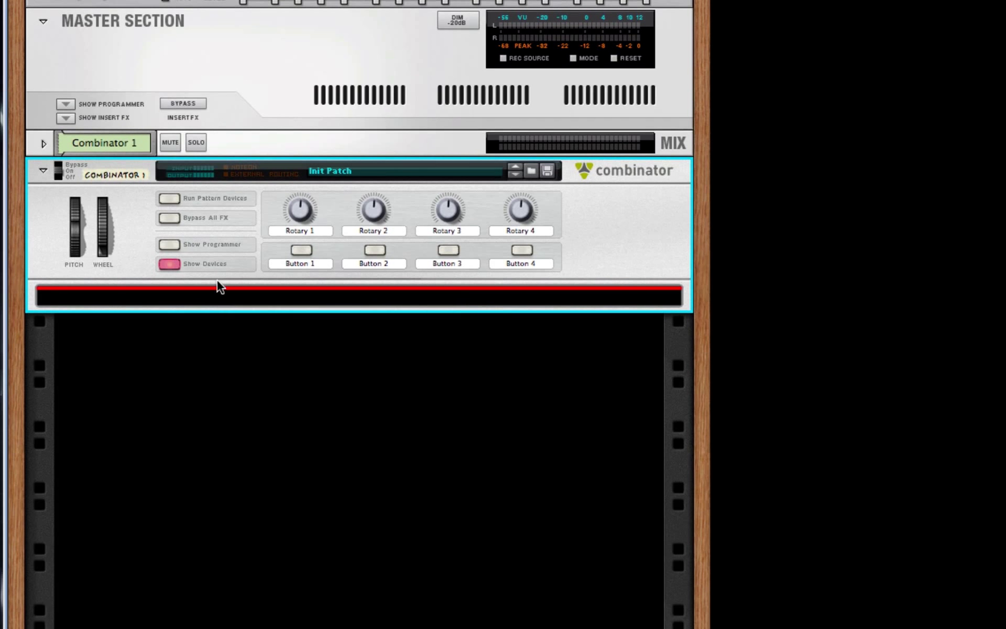
Add a Malström Graintable Synthesizer inside the Combinator
right_click(333, 302)
mouse_move(530, 498)
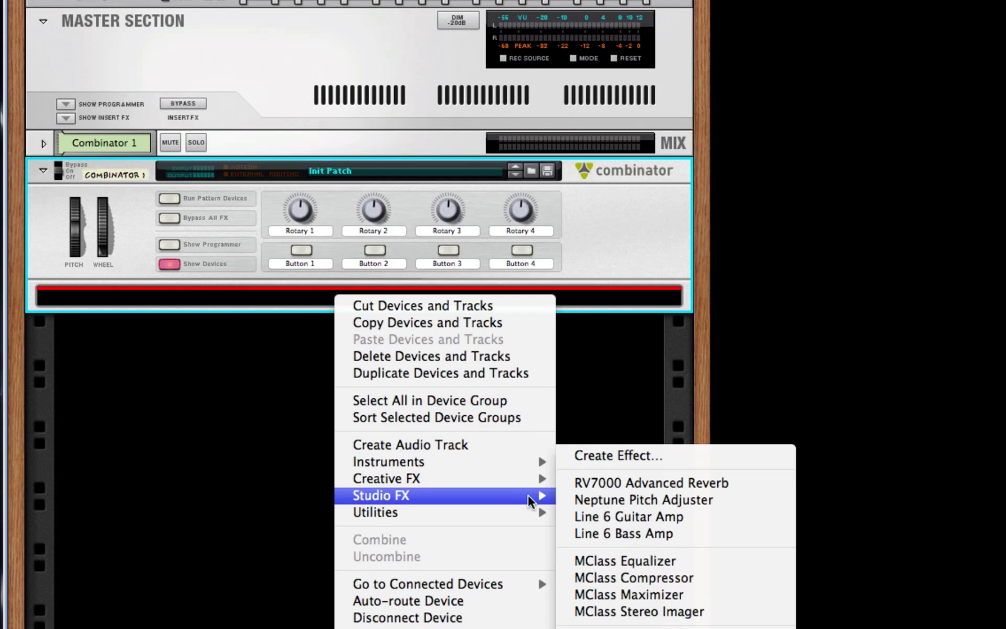
mouse_move(527, 464)
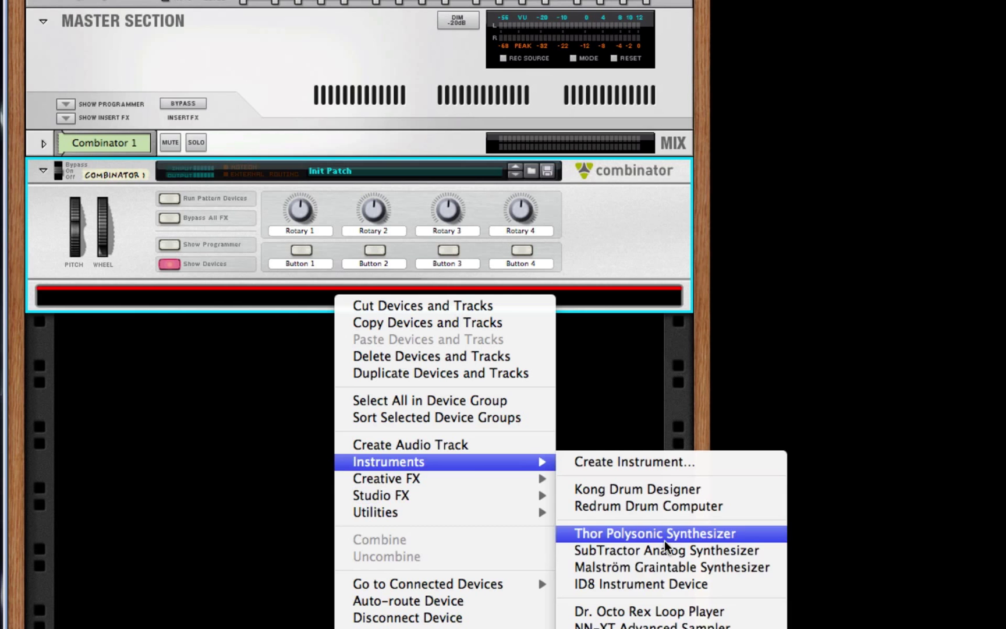
left_click(663, 566)
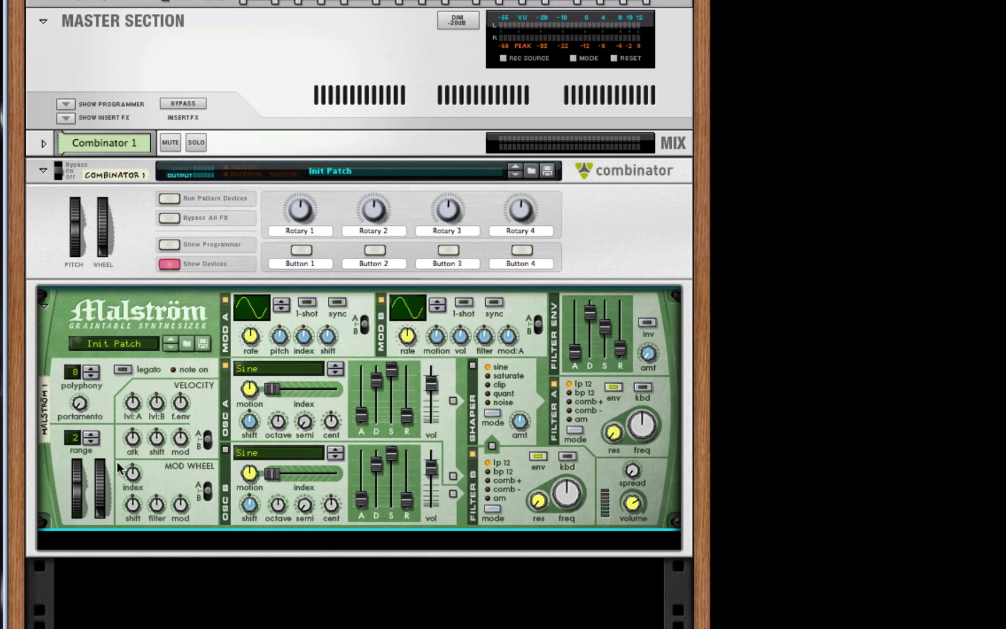
Set the Malström's Mod Wheel filter knob to about 28 and Velocity f.env to about 24
scroll(171, 506, "down", 1)
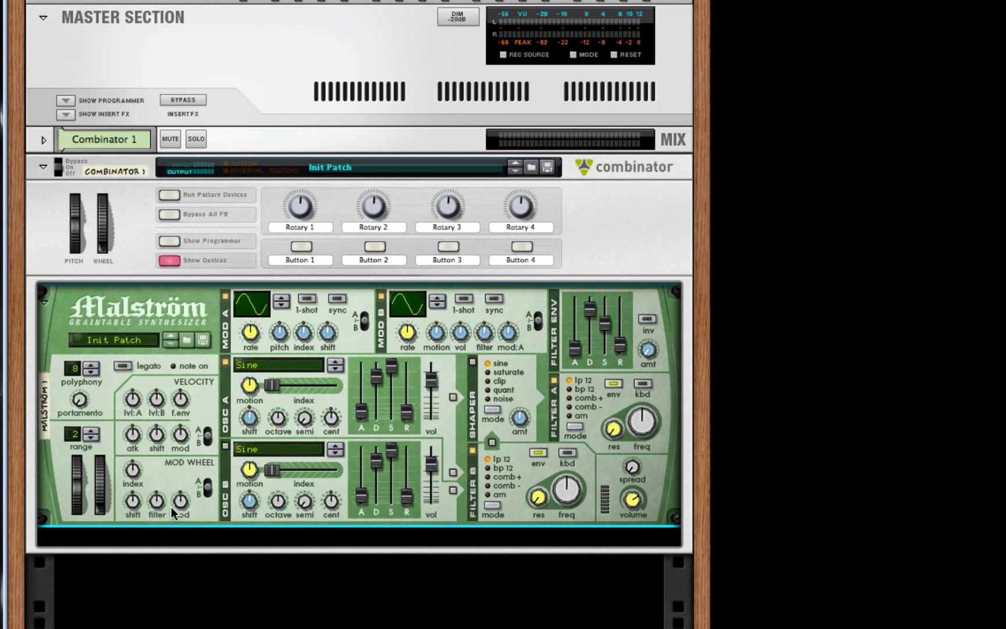
left_click_drag(161, 500, 152, 489)
left_click_drag(181, 402, 184, 398)
Switch oscillator A to Wave: Triangle and shorten its decay to about 30
left_click(300, 364)
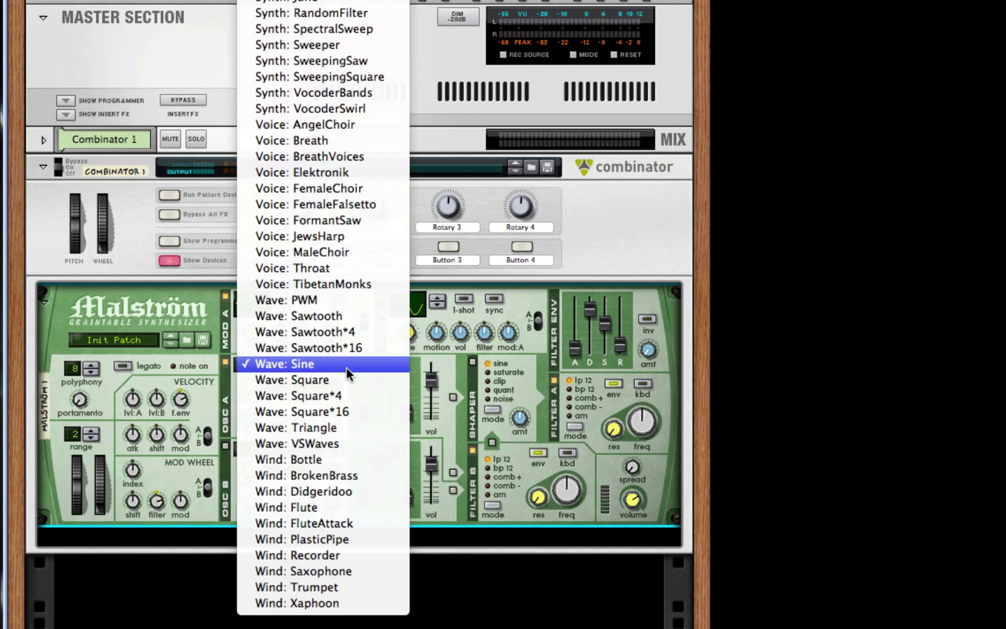
left_click(339, 426)
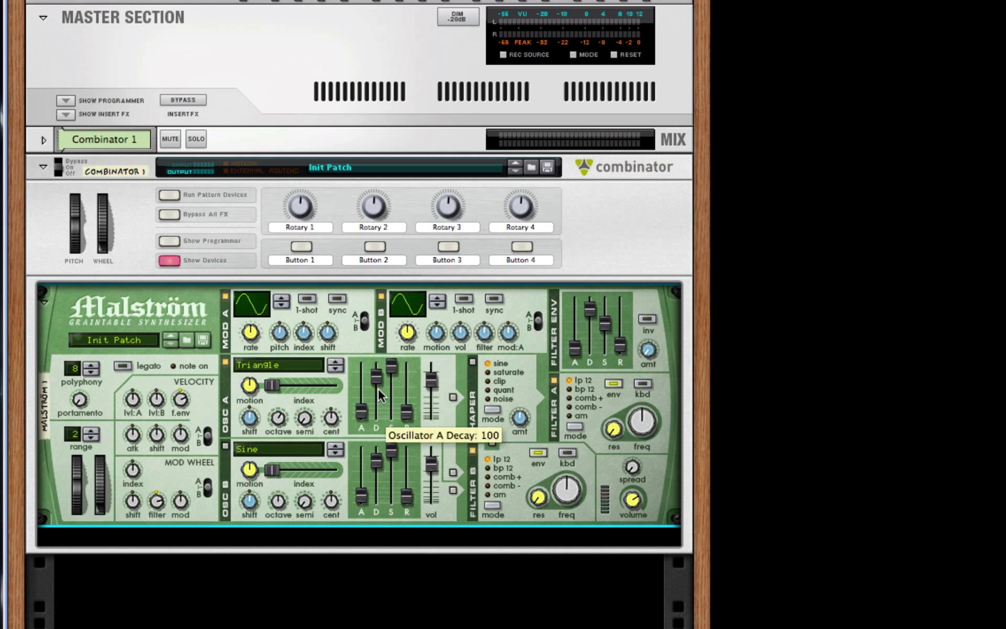
left_click_drag(375, 380, 352, 533)
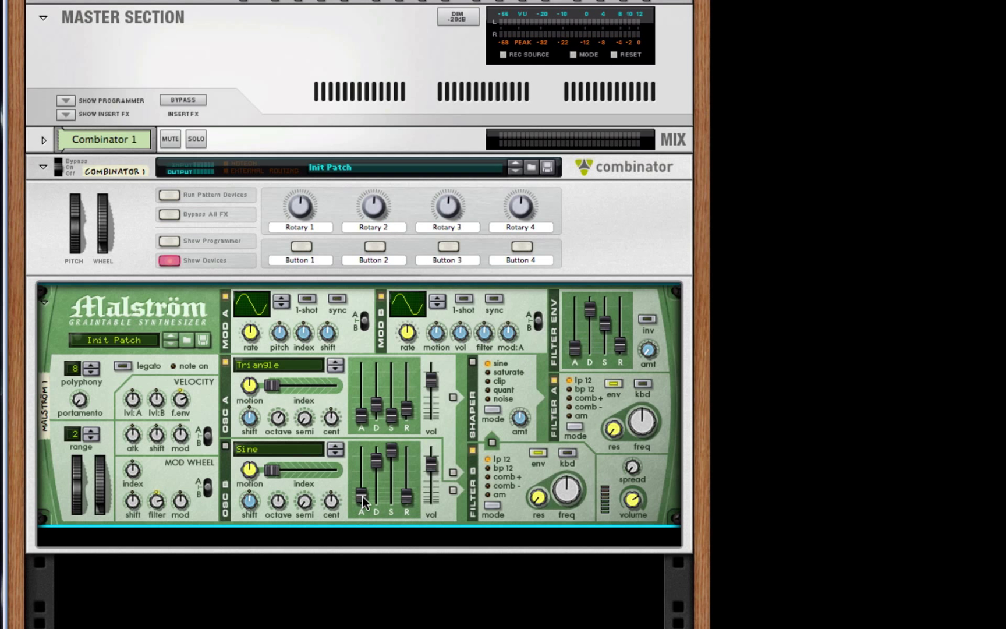
Give oscillator B a plucky envelope: lower attack and decay, zero sustain, slightly longer release
left_click_drag(362, 496, 362, 501)
left_click_drag(379, 462, 379, 500)
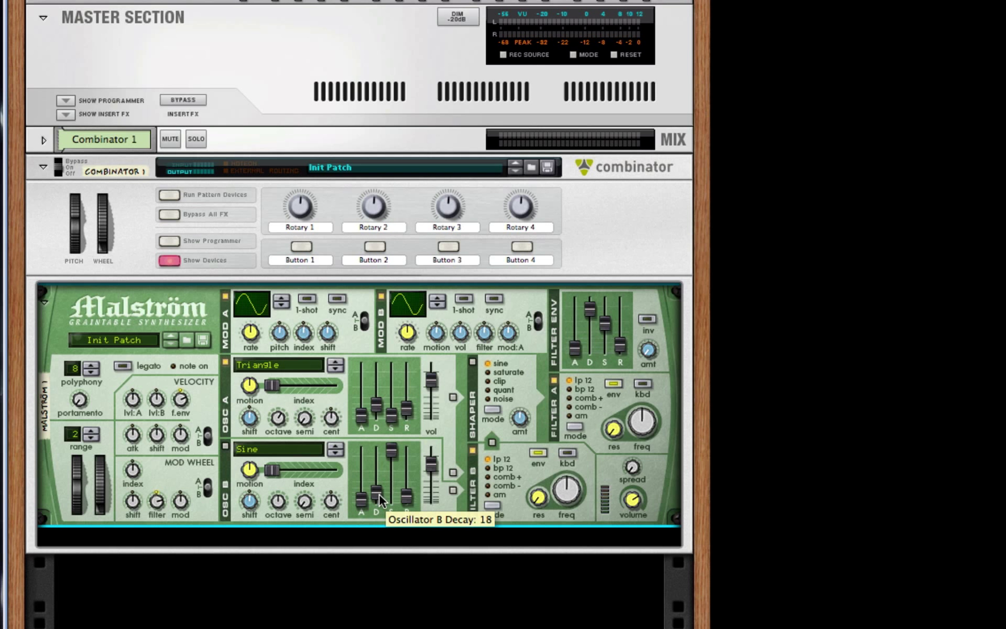
left_click_drag(390, 452, 398, 552)
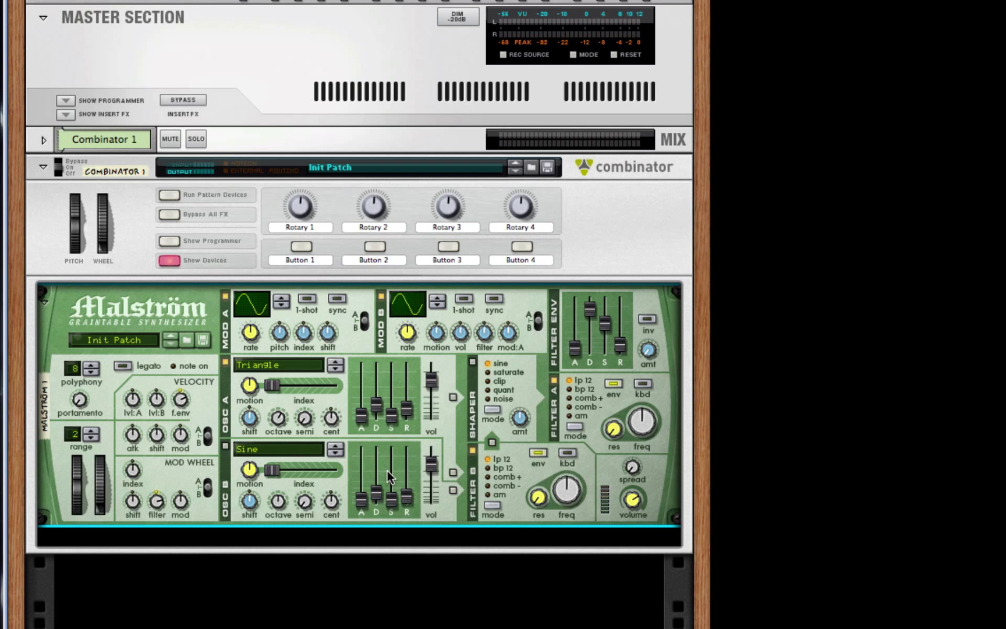
left_click_drag(406, 496, 409, 489)
Route oscillator A through the shaper and set oscillator B to Wave: Triangle
left_click(454, 396)
left_click(312, 449)
left_click(366, 513)
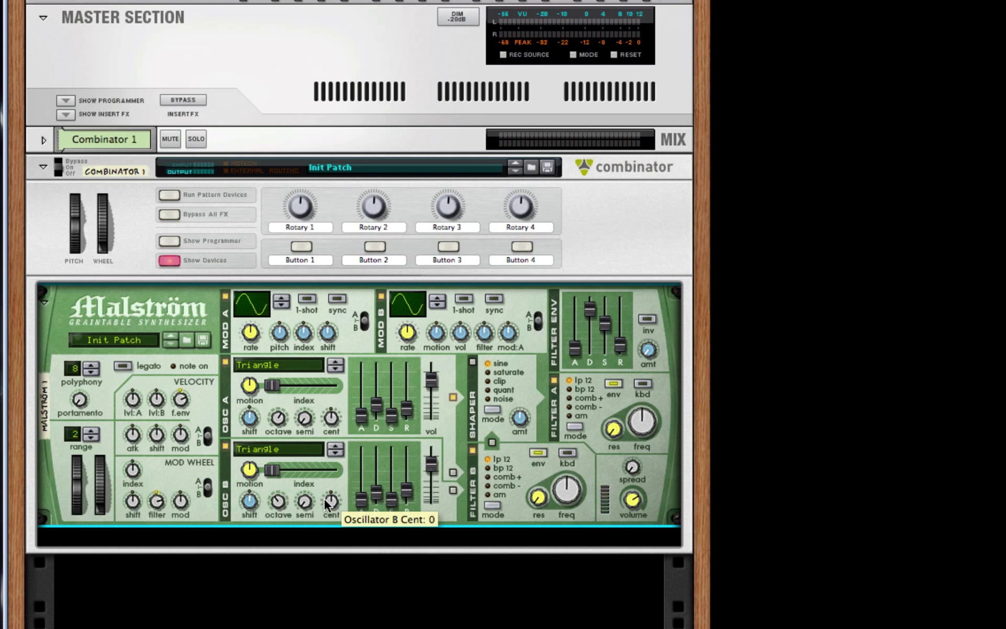
scroll(325, 499, "up", 1)
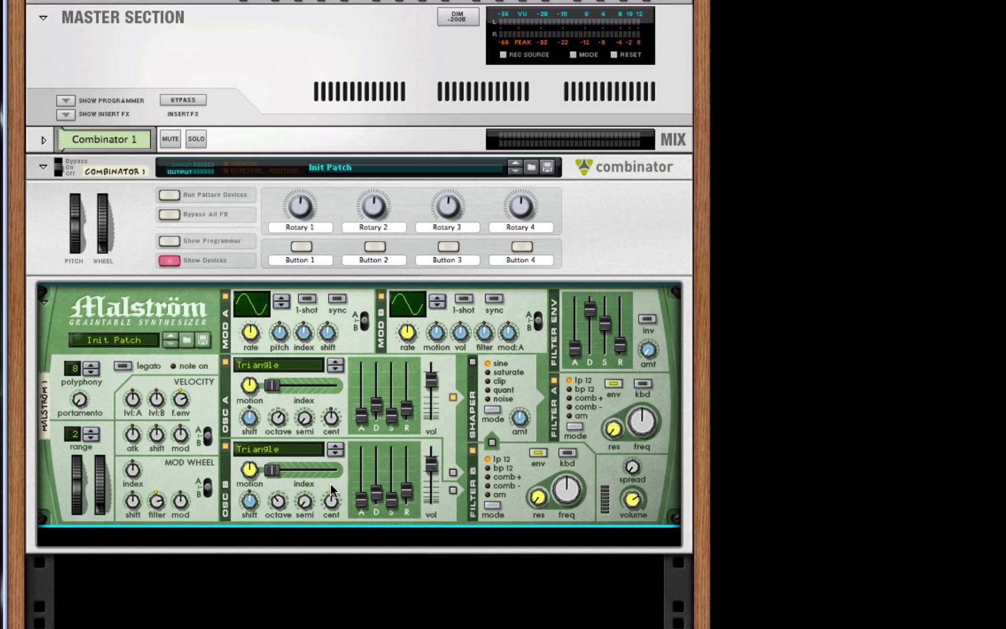
scroll(331, 504, "down", 1)
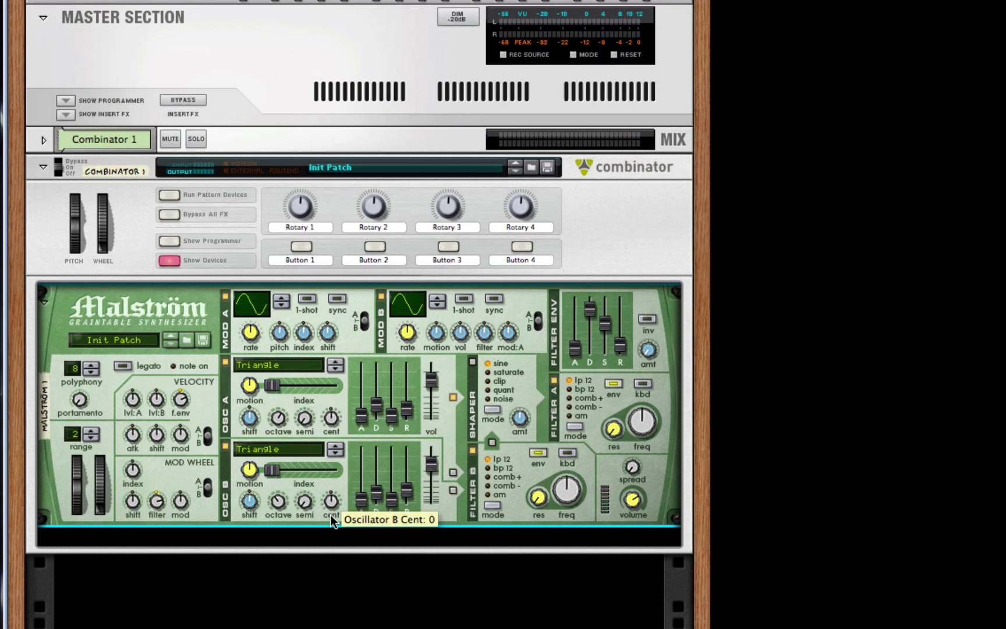
scroll(330, 516, "down", 1)
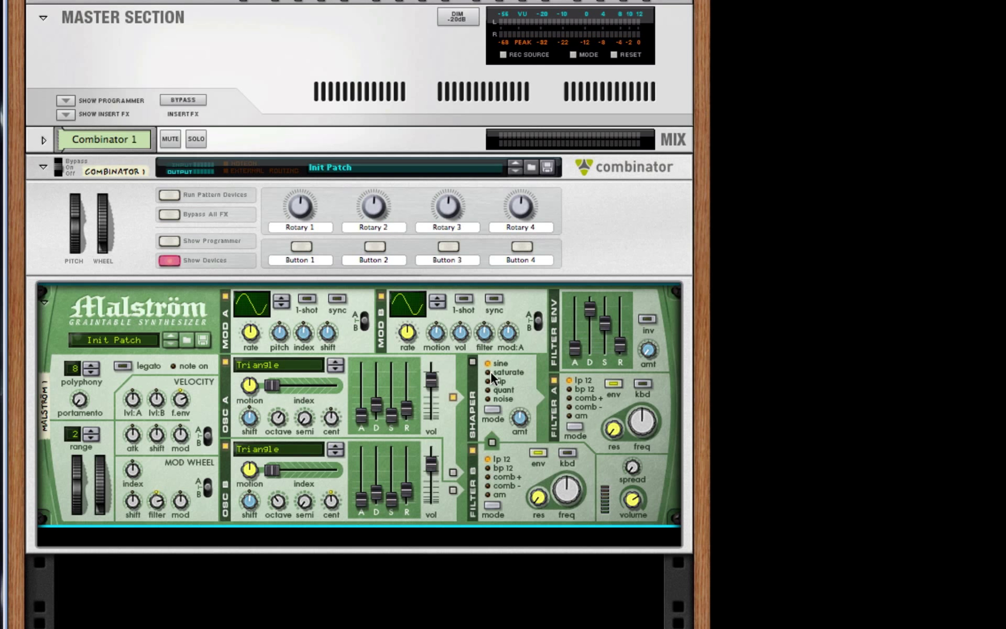
Turn the shaper on in noise mode, set Filter B resonance to 28, lower Filter A frequency
left_click(472, 362)
mouse_move(547, 501)
left_mouse_down()
mouse_move(542, 489)
mouse_move(553, 502)
left_mouse_up()
left_click_drag(639, 423, 612, 417)
Set the filter envelope decay to 36 and release to 58, and lower its sustain
mouse_move(585, 330)
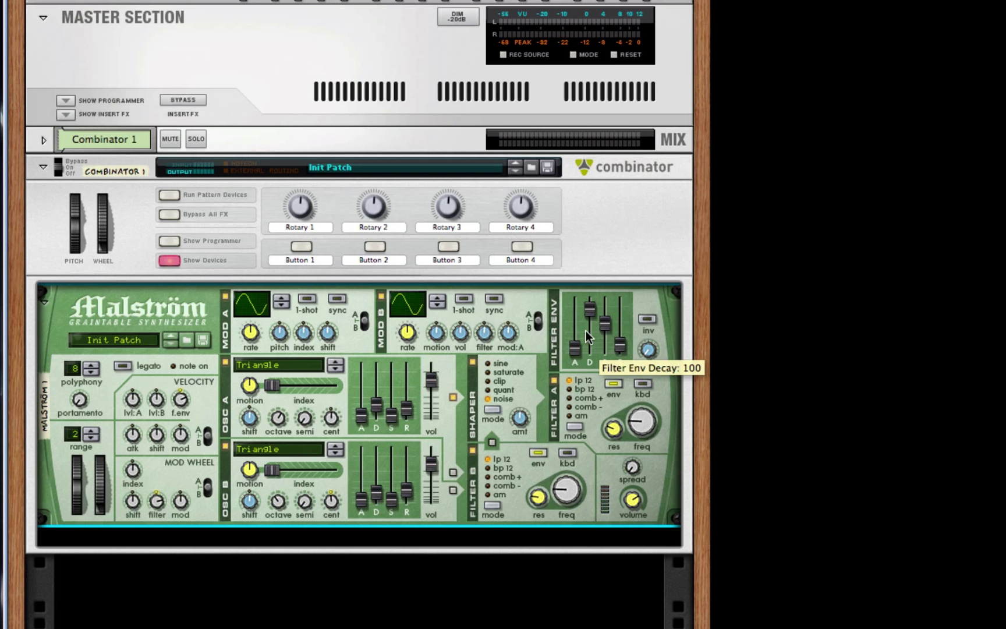
left_click_drag(594, 311, 588, 336)
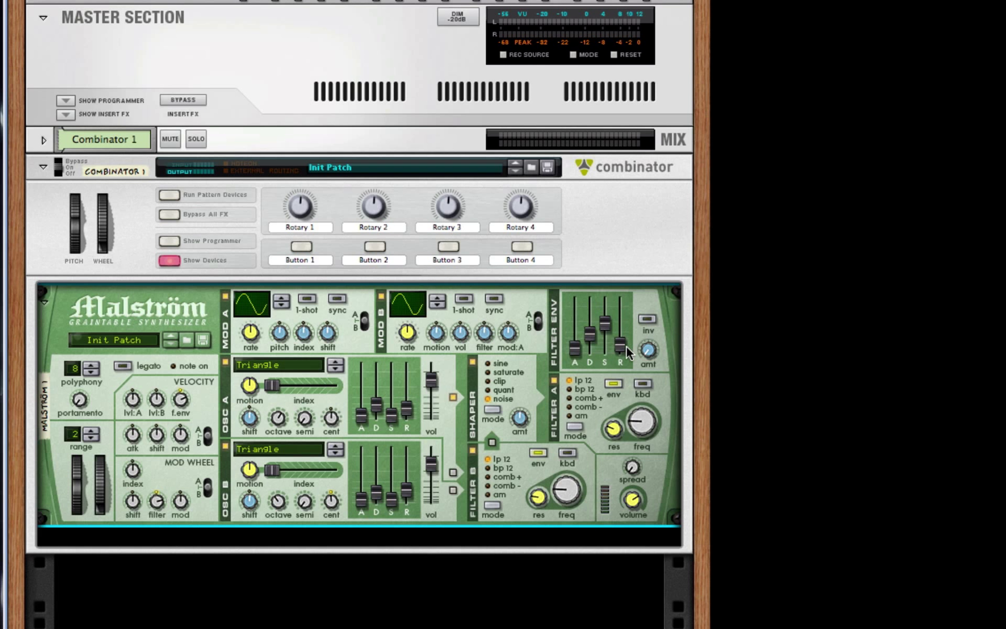
left_click_drag(626, 348, 623, 330)
left_click_drag(606, 365, 598, 443)
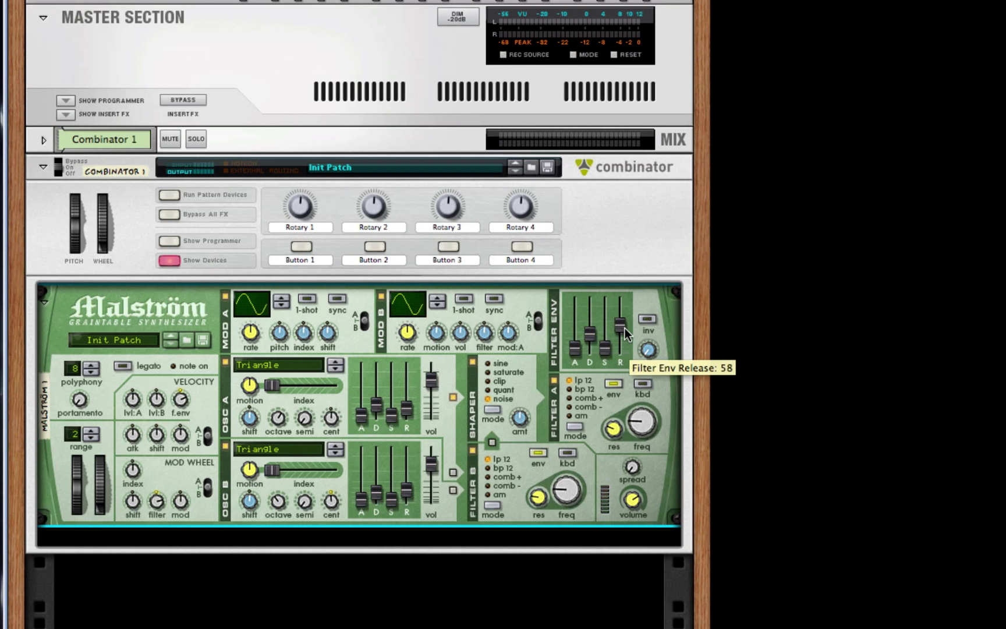
Lengthen oscillator A's decay to 34 and oscillator B's decay to 29
scroll(465, 360, "down", 1)
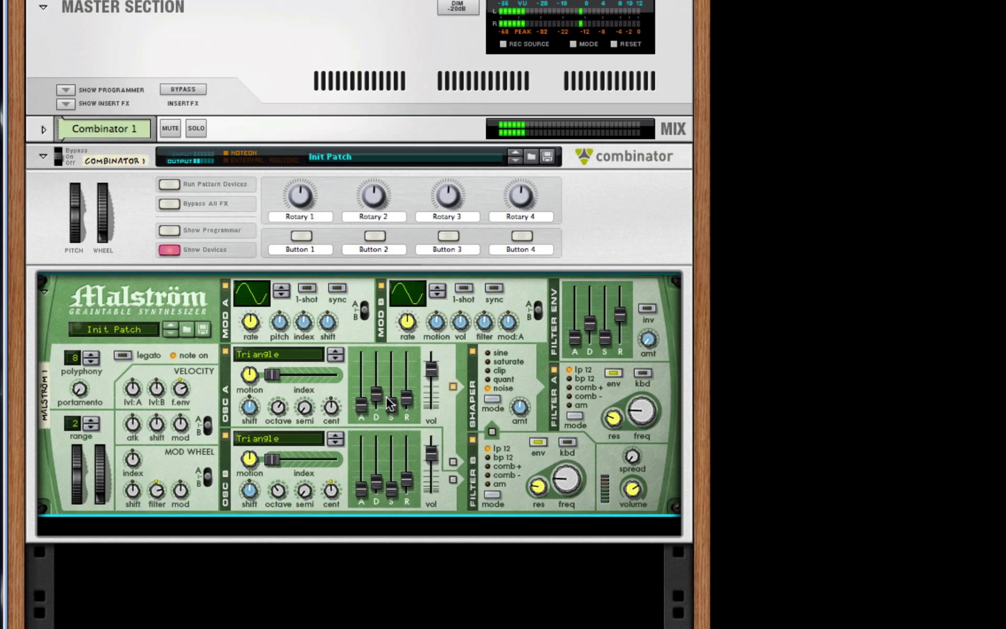
mouse_move(380, 393)
left_click_drag(380, 394, 380, 391)
left_click_drag(374, 482, 374, 474)
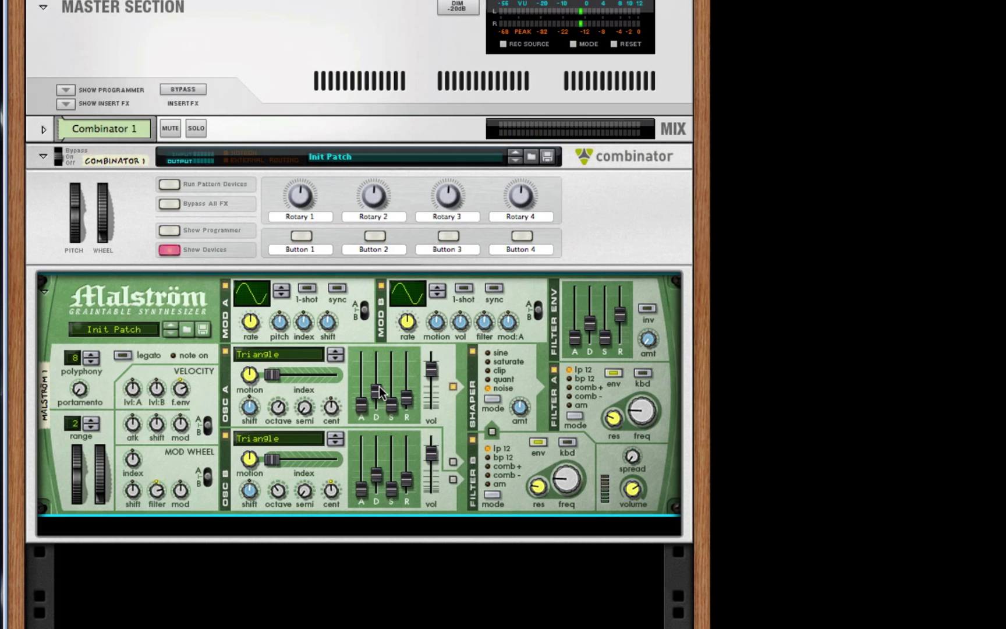
mouse_move(378, 389)
Add an RV7000 reverb below the Malström with dry-wet 38 and decay 21
right_click(174, 456)
mouse_move(369, 544)
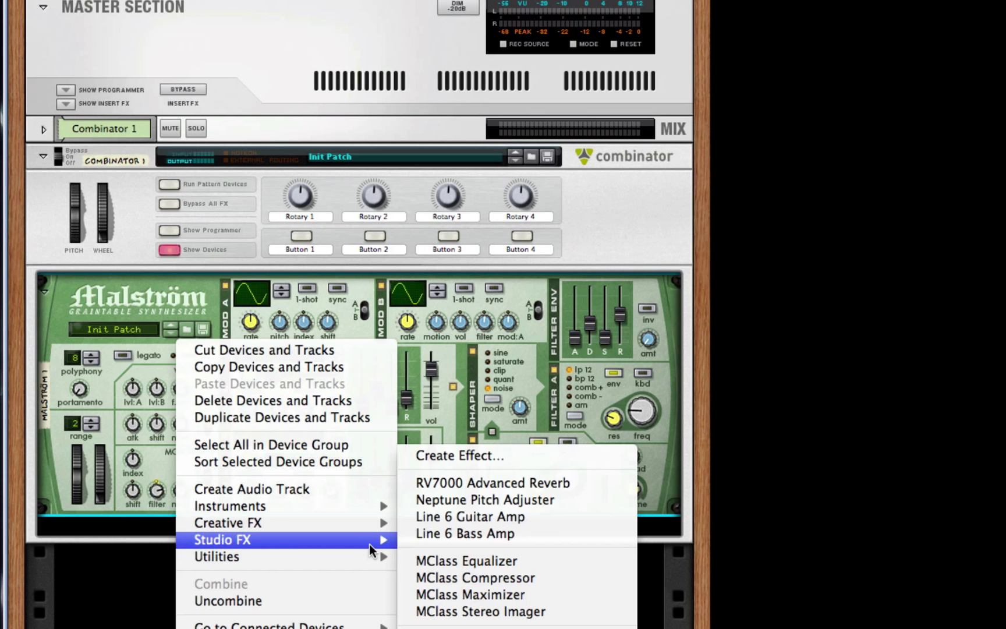
left_click(530, 477)
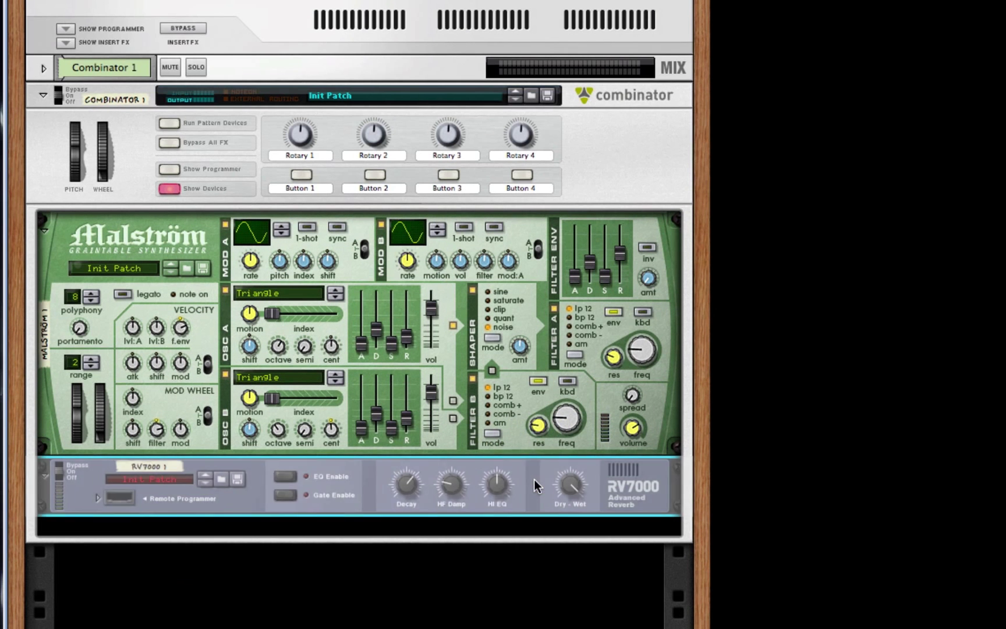
left_click_drag(566, 485, 557, 531)
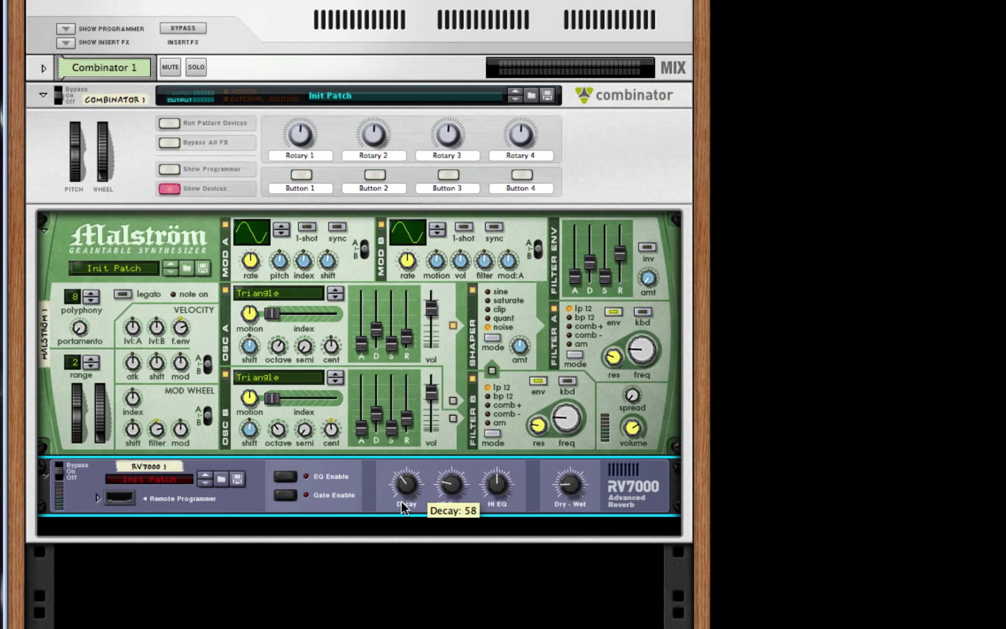
left_click_drag(401, 504, 401, 511)
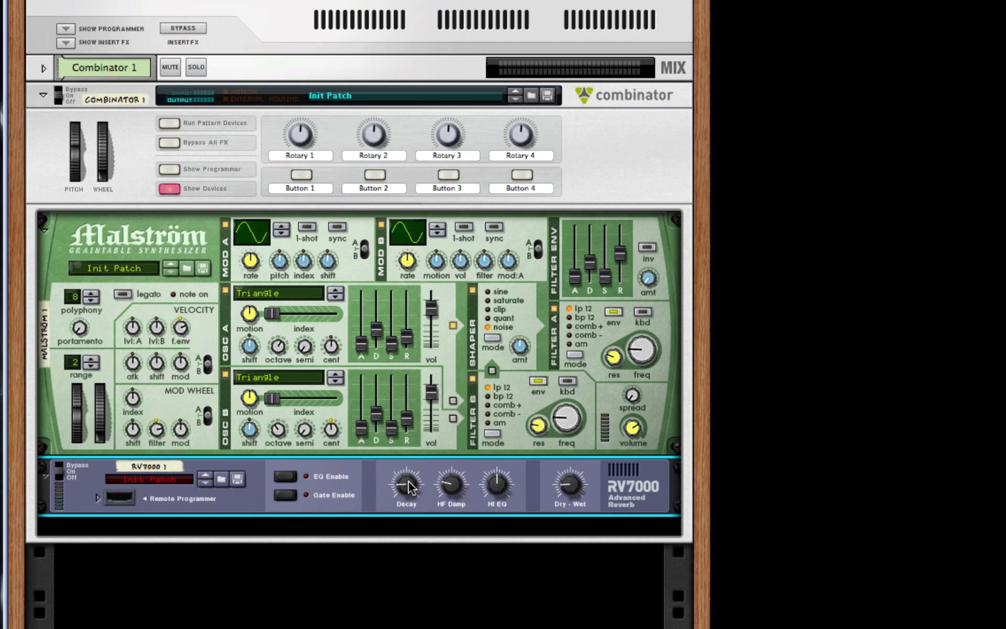
Add a Line 6 Bass Amp below the reverb with its compressor switched on
right_click(369, 481)
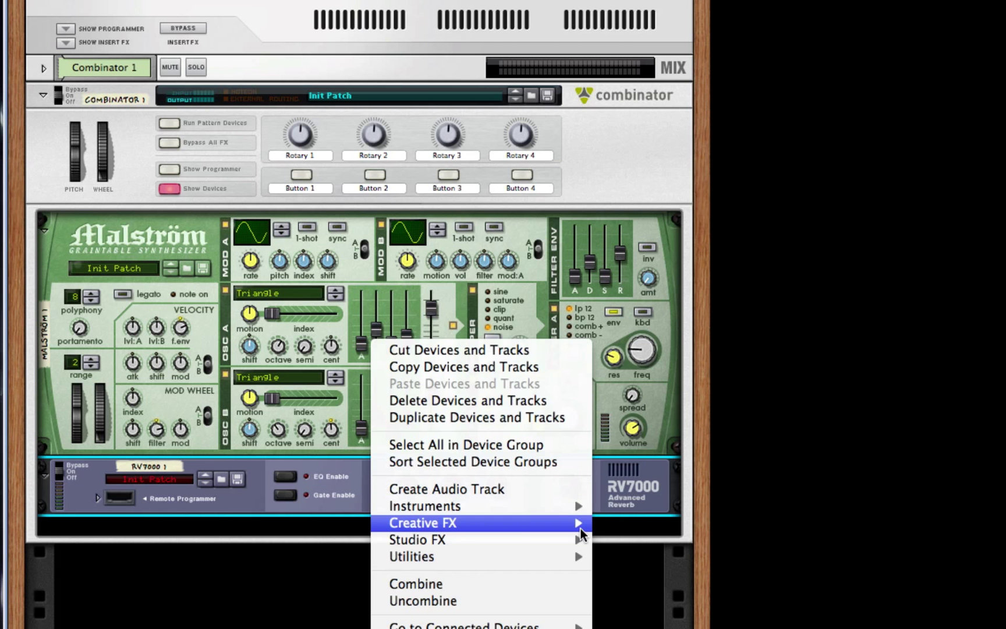
mouse_move(570, 542)
left_click(673, 536)
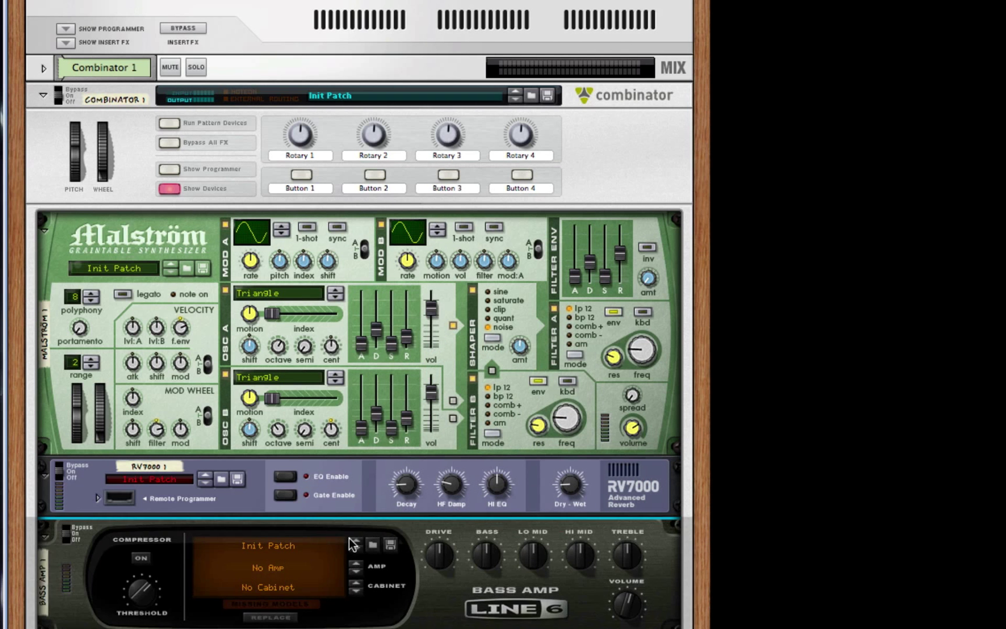
left_click(141, 558)
scroll(327, 485, "down", 4)
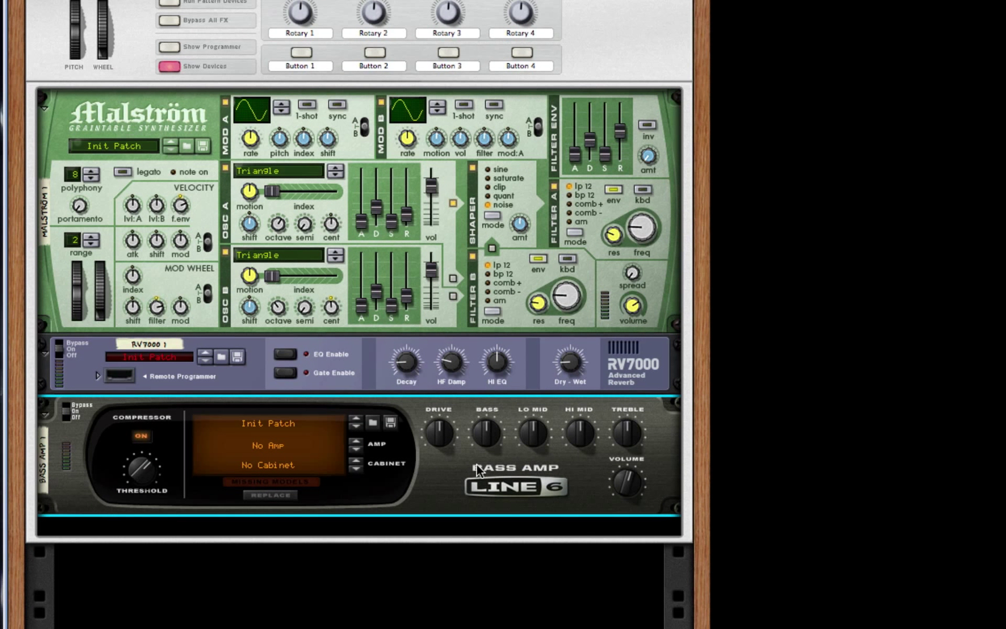
Add a Scream 4 Distortion to the rack below the Line 6 Bass Amp
right_click(520, 488)
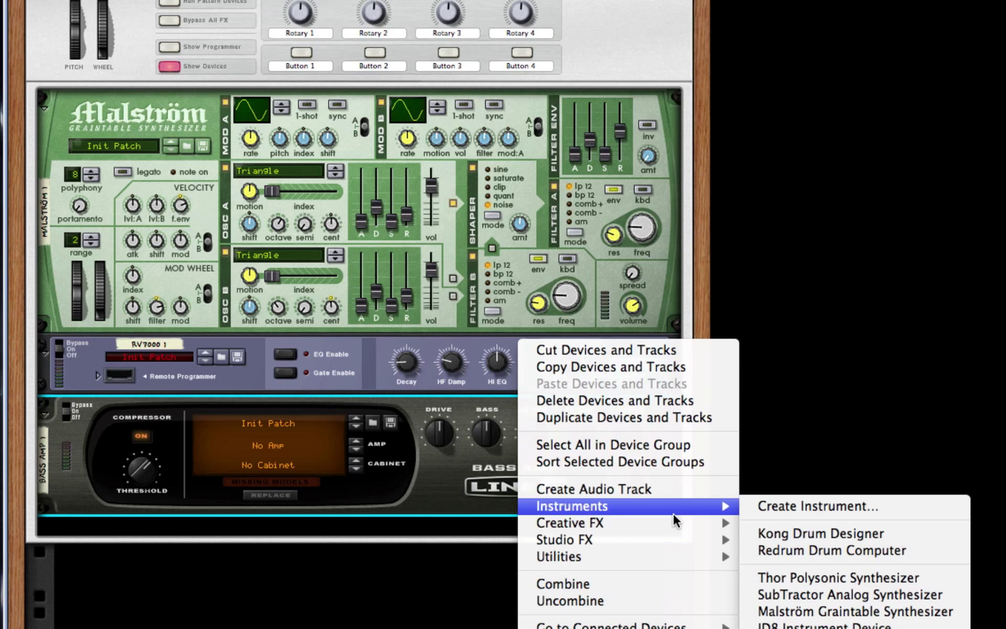
mouse_move(679, 521)
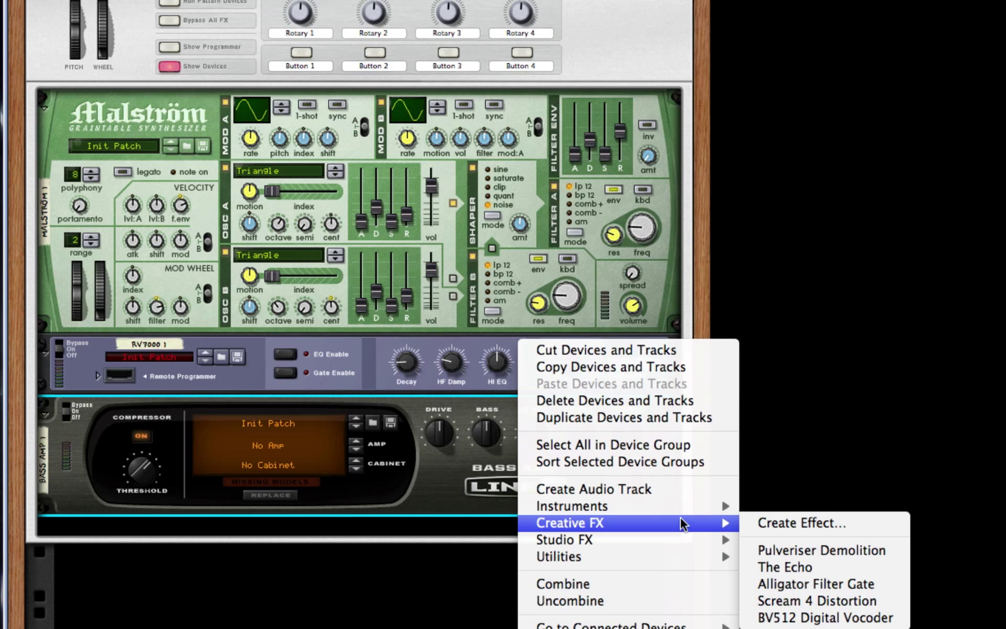
left_click(785, 594)
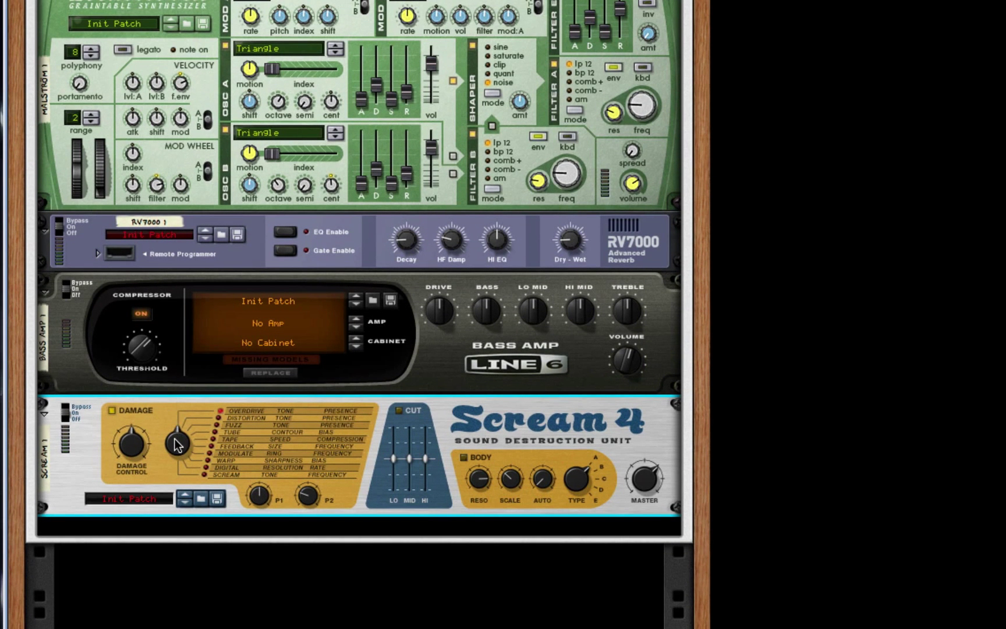
Set Scream 4 damage to Tape, enable Cut with Lo at -20, Mid raised, Body Reso ~38
left_click_drag(177, 446, 175, 411)
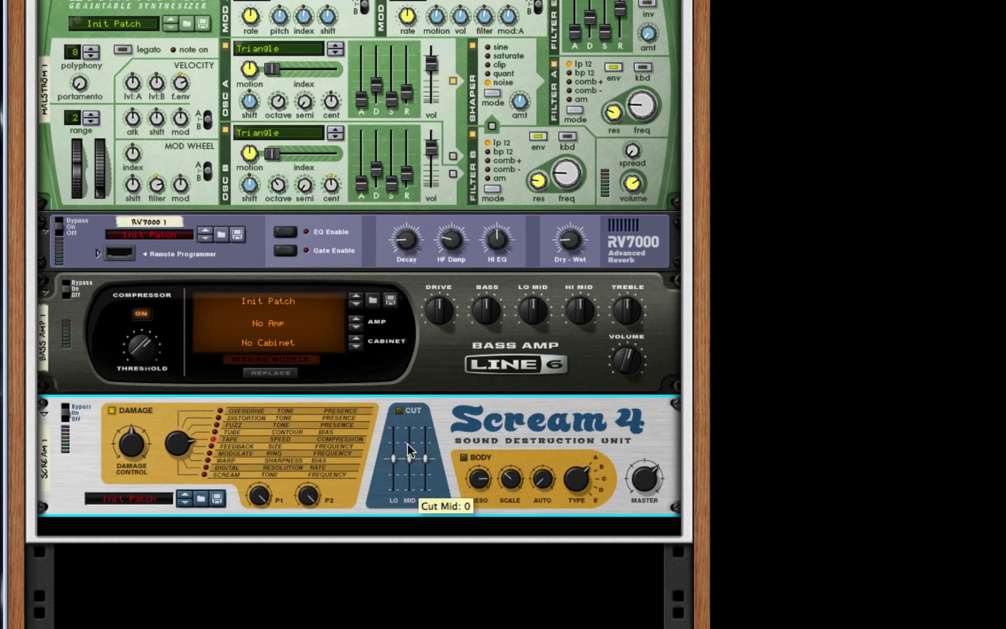
left_click(399, 410)
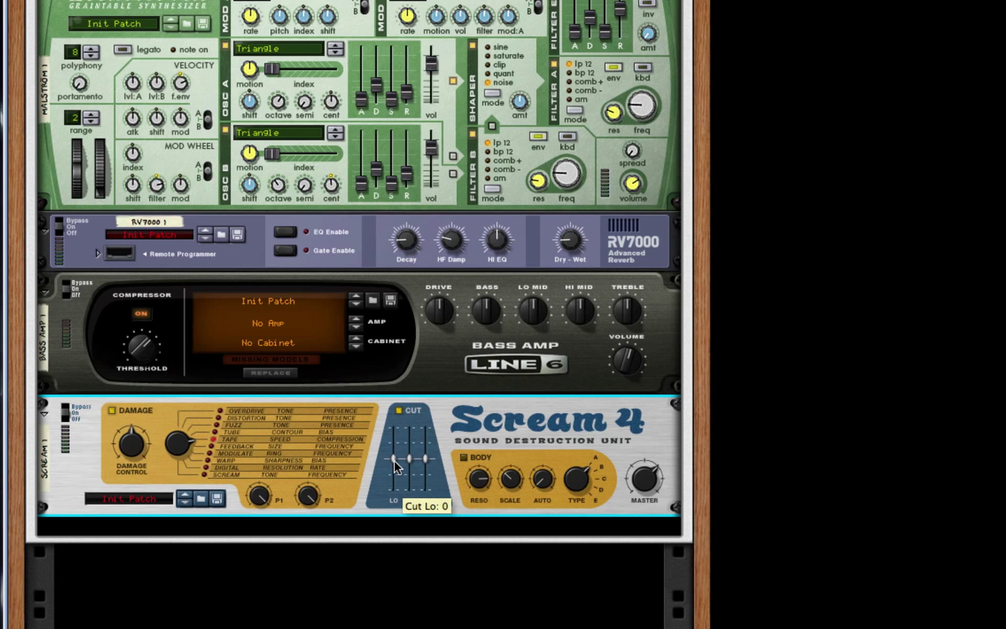
left_click_drag(394, 460, 393, 471)
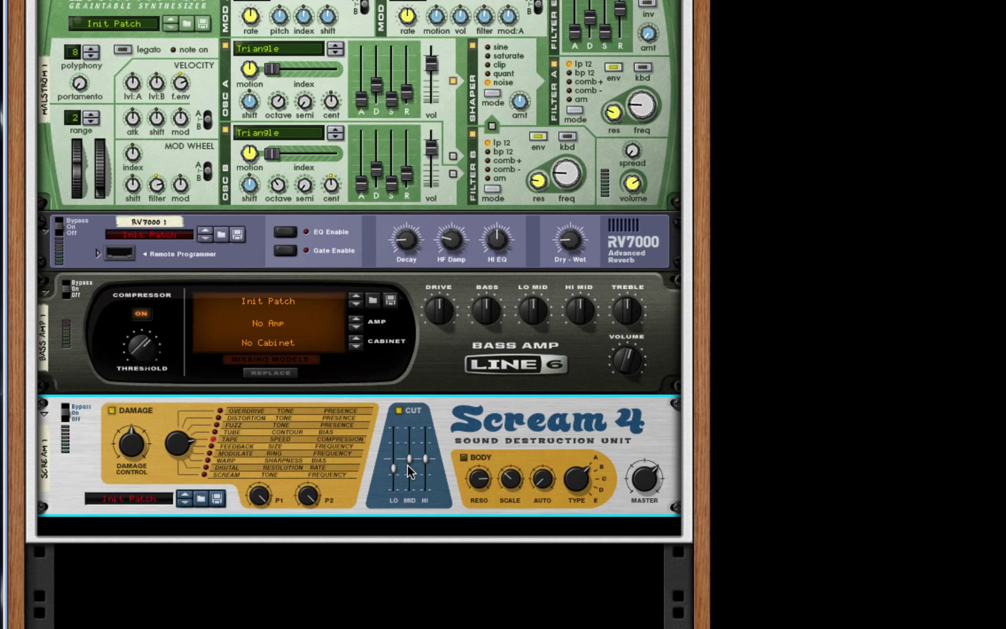
left_click_drag(408, 465, 408, 453)
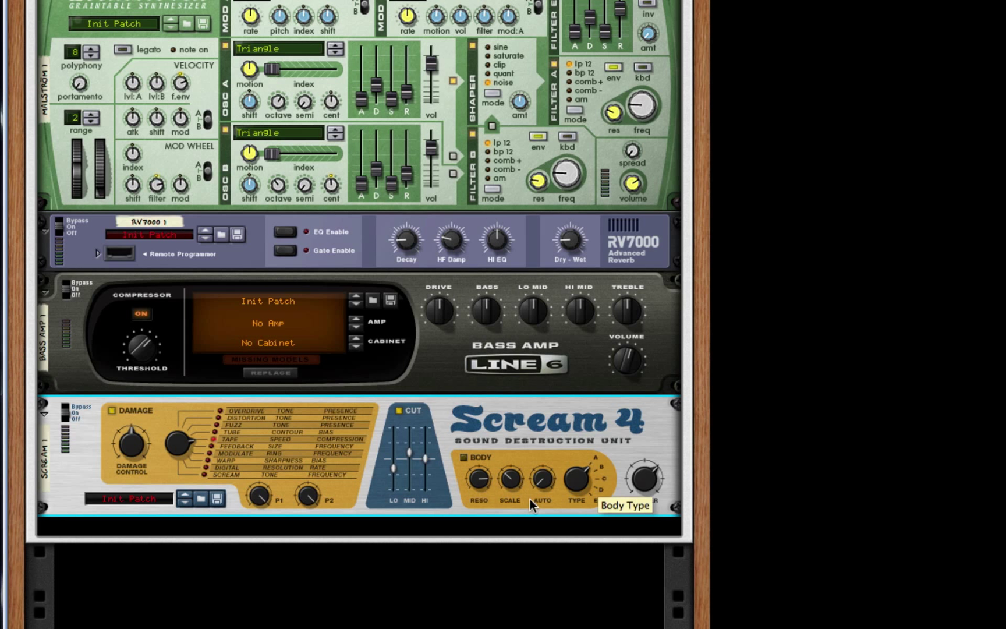
left_click_drag(478, 480, 478, 503)
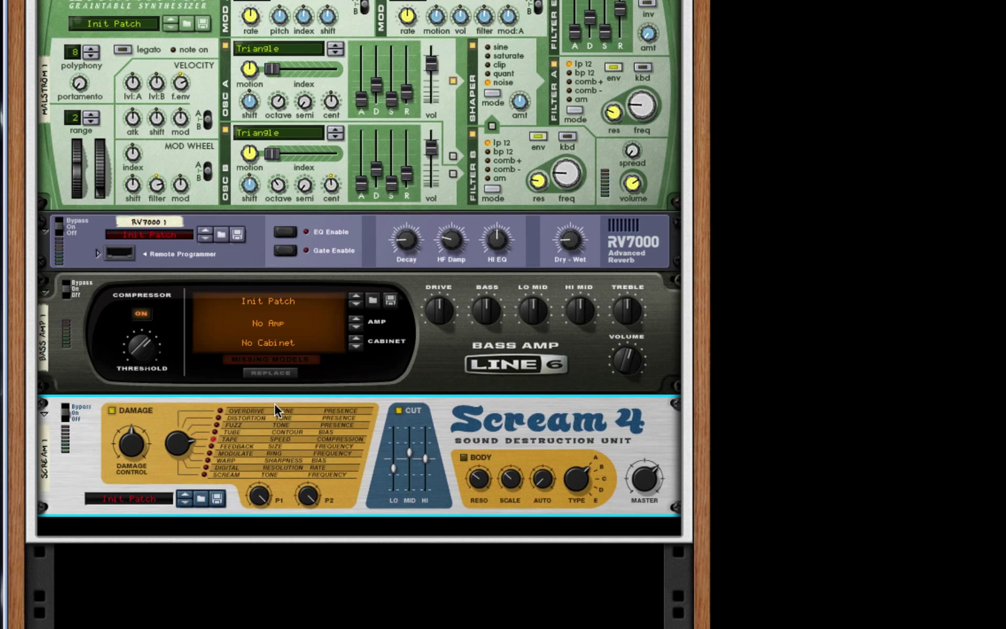
Insert an MClass Equalizer, an MClass Maximizer, then a second Line 6 Bass Amp under the Scream 4
right_click(506, 445)
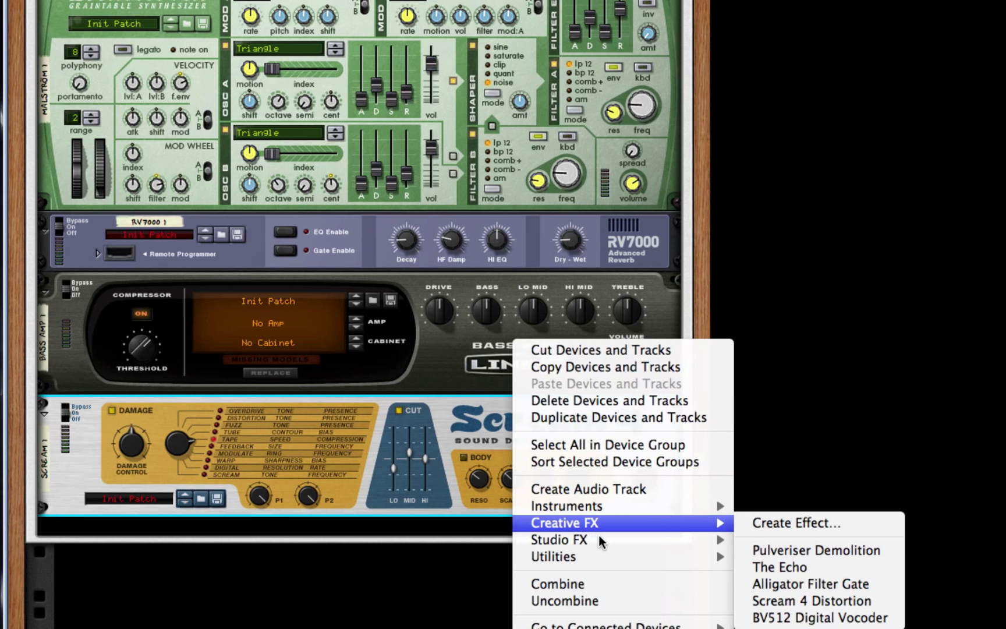
mouse_move(670, 540)
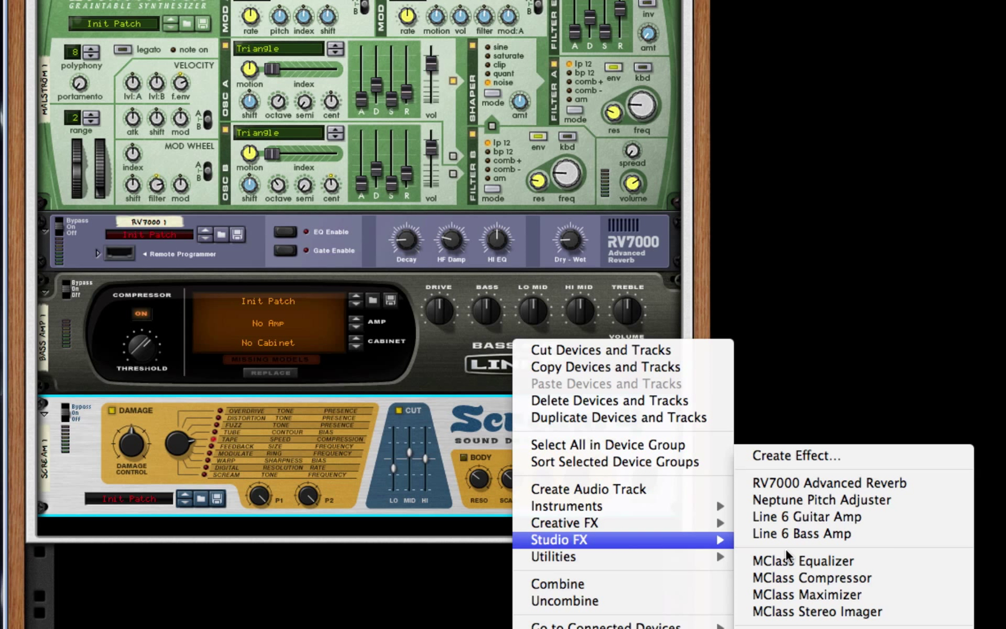
left_click(850, 564)
right_click(490, 551)
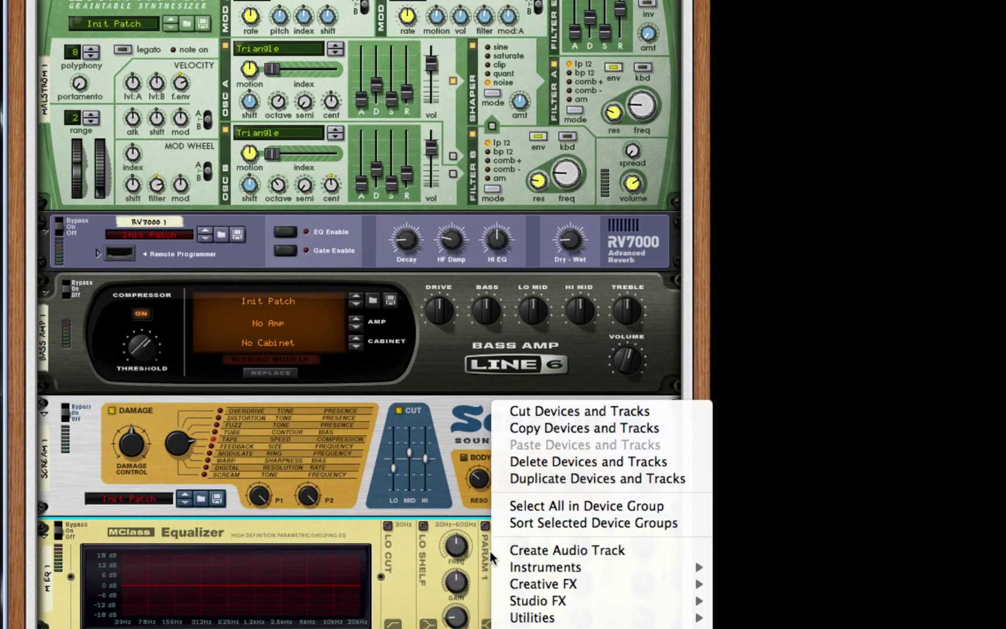
mouse_move(651, 590)
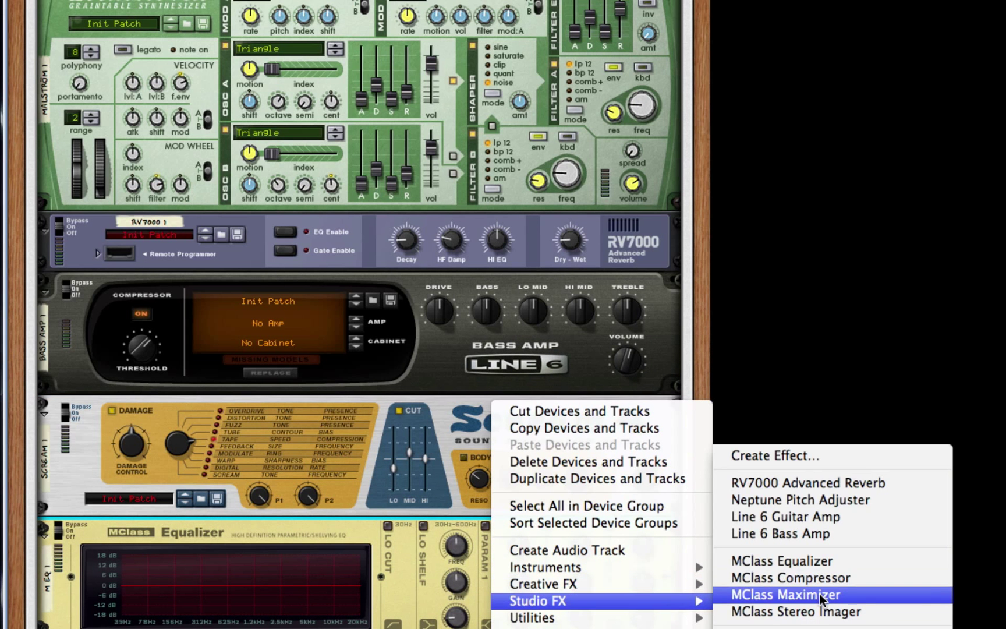
left_click(797, 593)
right_click(502, 493)
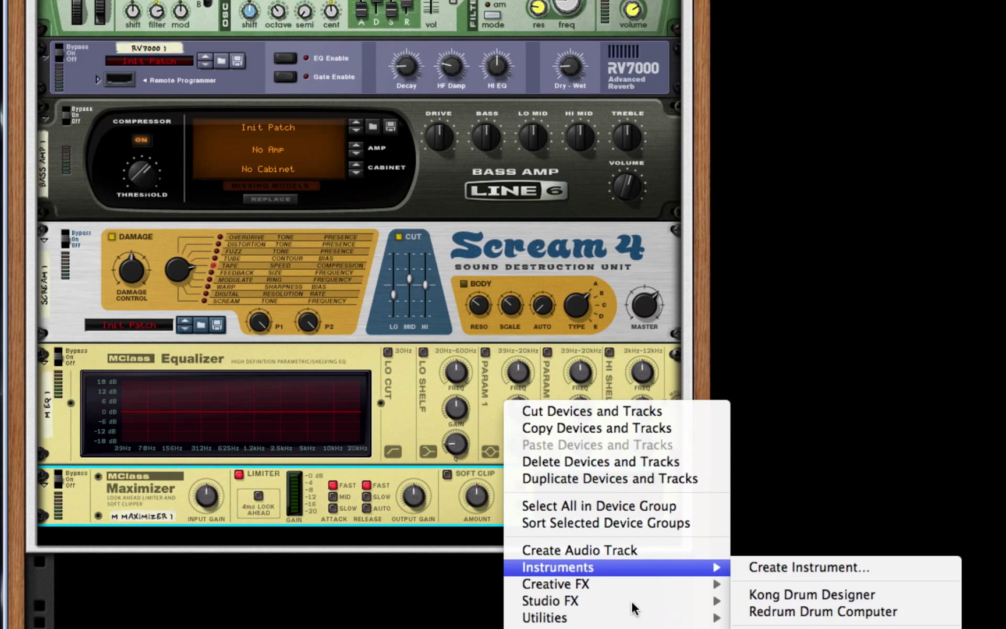
mouse_move(674, 601)
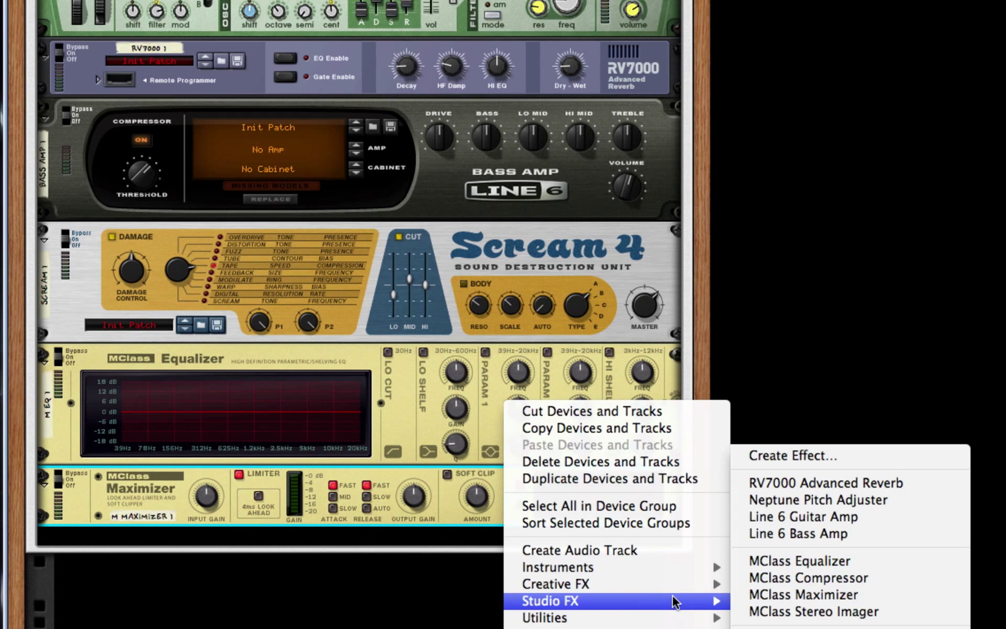
left_click(828, 540)
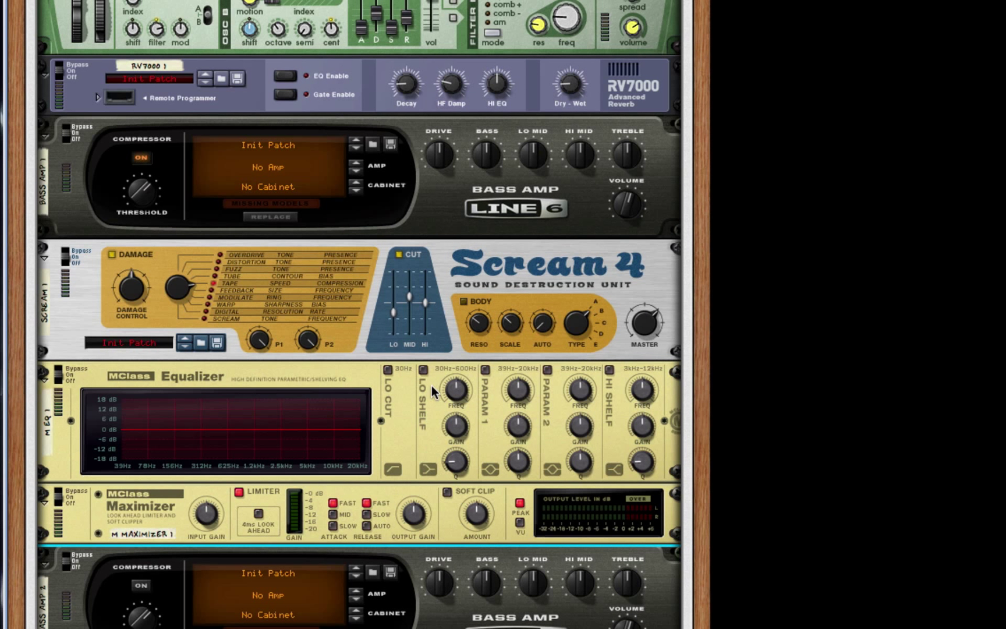
Enable the EQ's Lo Cut, Lo Shelf, Param 1 and Param 2 bands
left_click(387, 369)
left_click(424, 369)
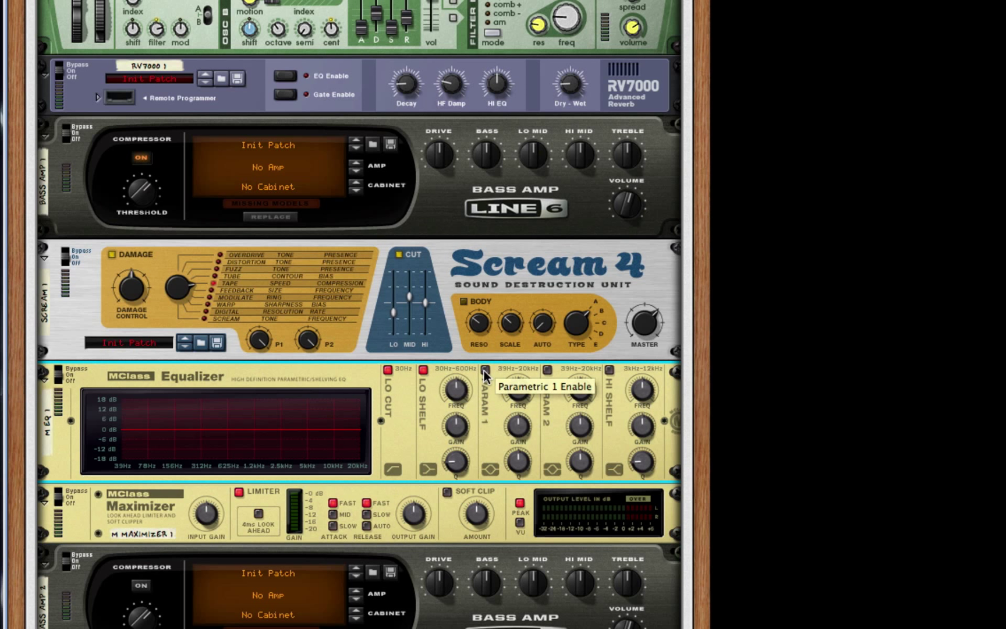
left_click(485, 369)
left_click(547, 369)
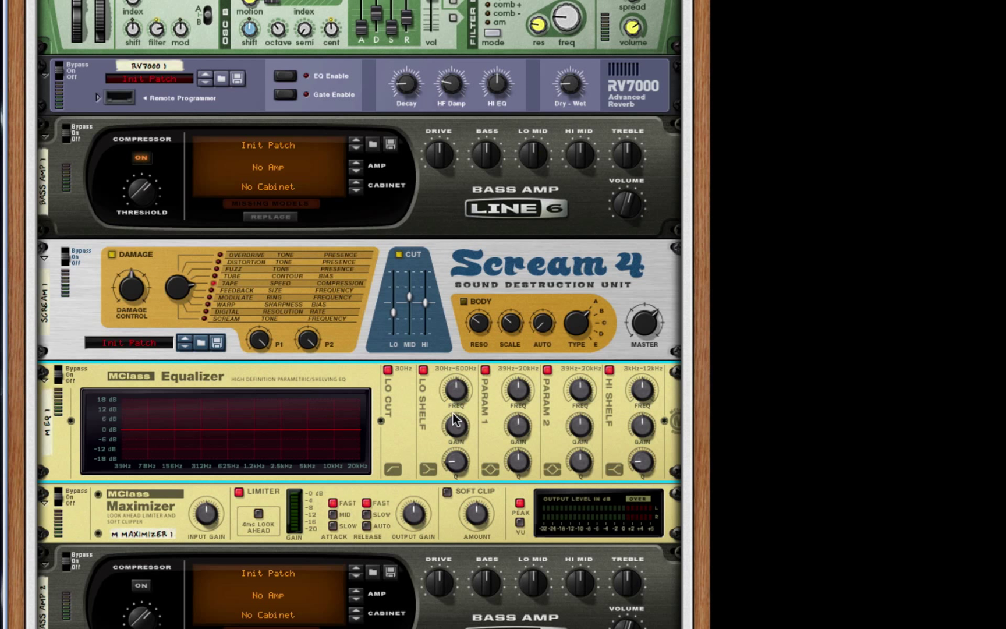
Lower the Lo Shelf gain to -5.7 dB and Param 1 frequency to about 115 Hz
left_click_drag(452, 419, 451, 433)
left_click_drag(522, 389, 500, 461)
scroll(513, 456, "down", 2)
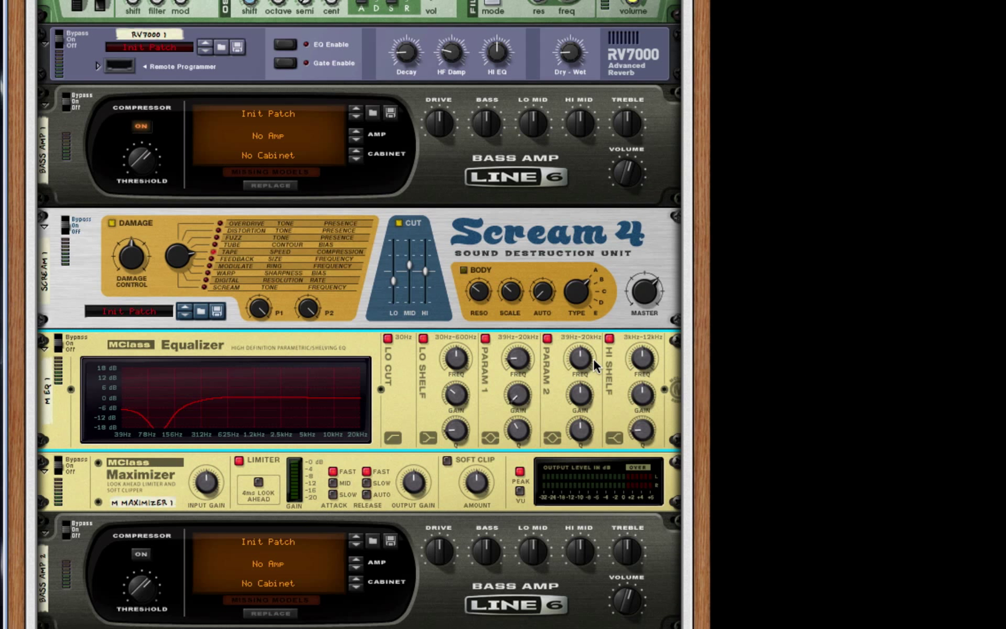
Cut a narrow notch near 1 kHz with the Param 2 gain
mouse_move(592, 359)
left_click_drag(580, 394, 615, 263)
mouse_move(552, 549)
mouse_move(649, 340)
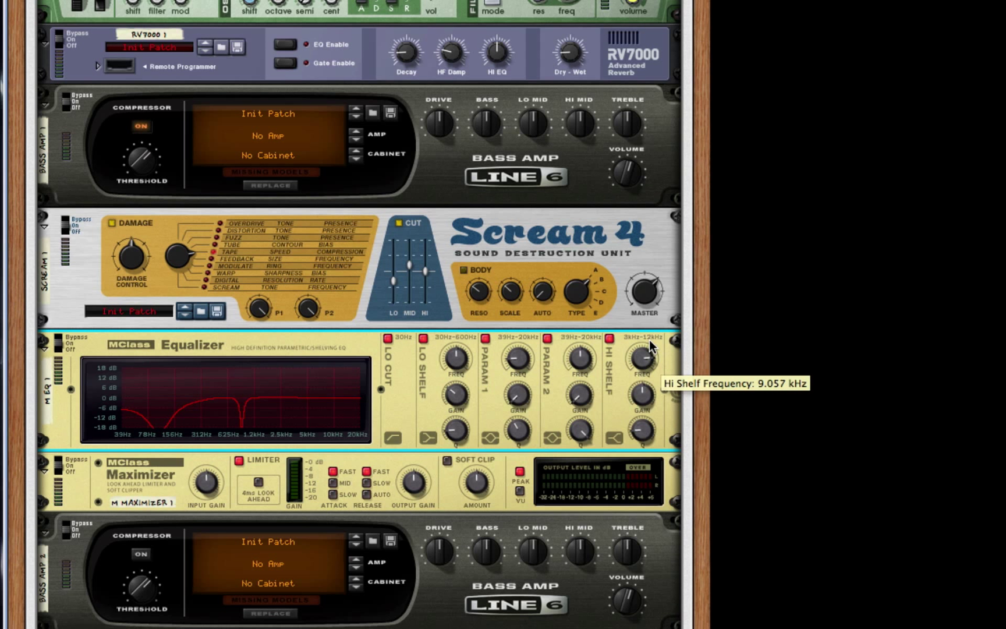
scroll(649, 339, "up", 2)
scroll(648, 339, "down", 1)
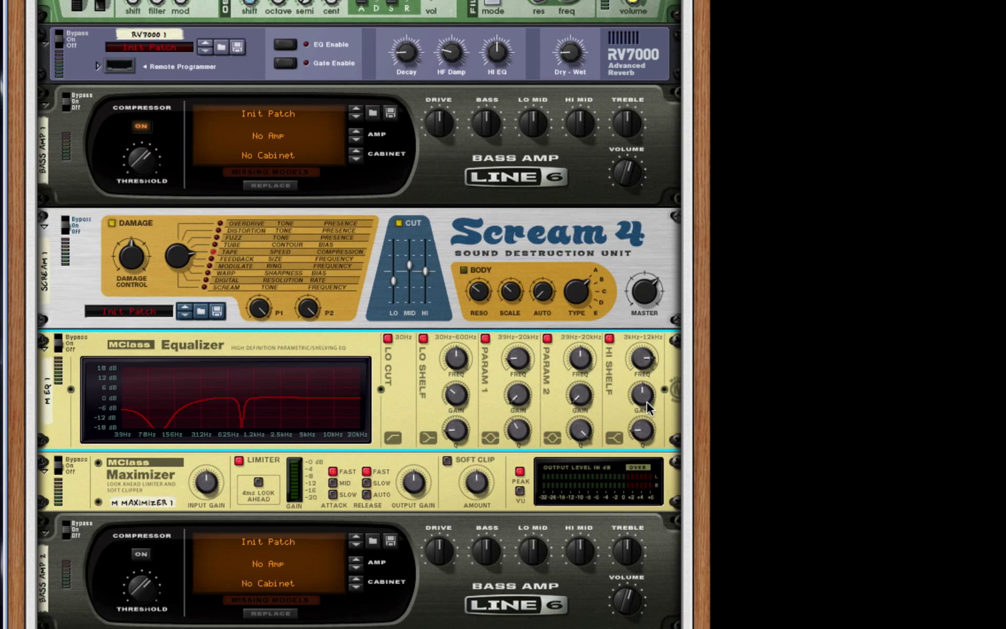
Drop the Hi Shelf gain to -18.3 dB and set its Q to 0.62
left_click_drag(647, 401, 651, 470)
left_click_drag(643, 430, 675, 335)
scroll(367, 423, "down", 4)
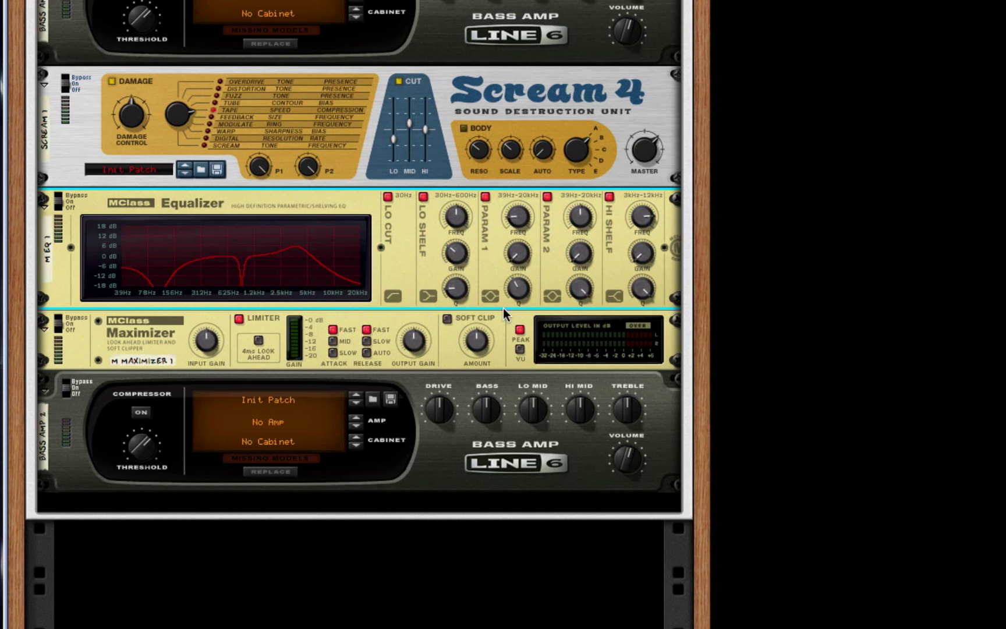
Give the Maximizer soft clip with more amount, Auto release, limiter off; enable Bass Amp 2's compressor
left_click(451, 318)
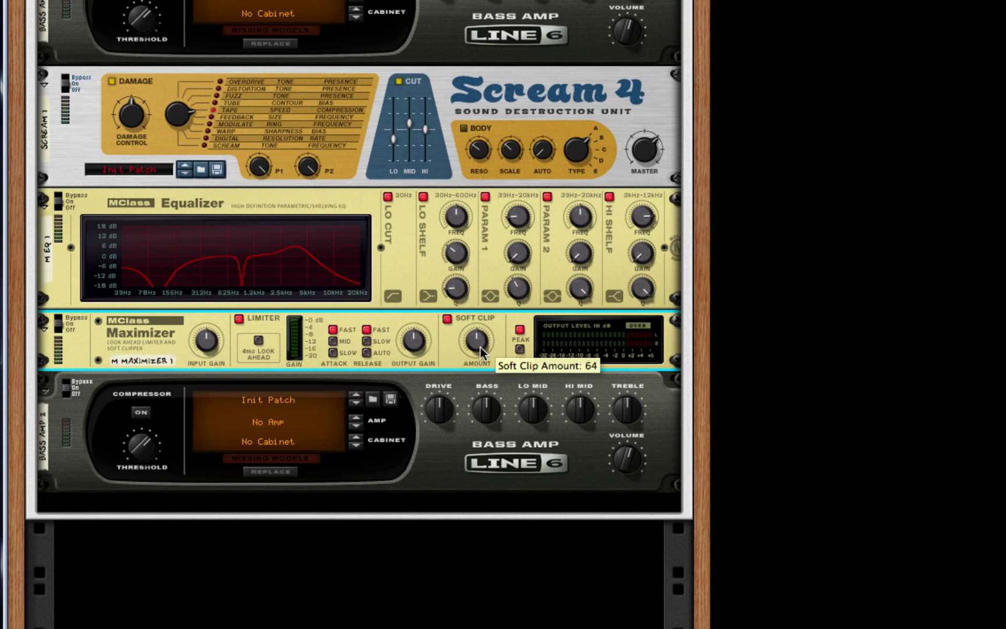
left_click_drag(480, 347, 498, 228)
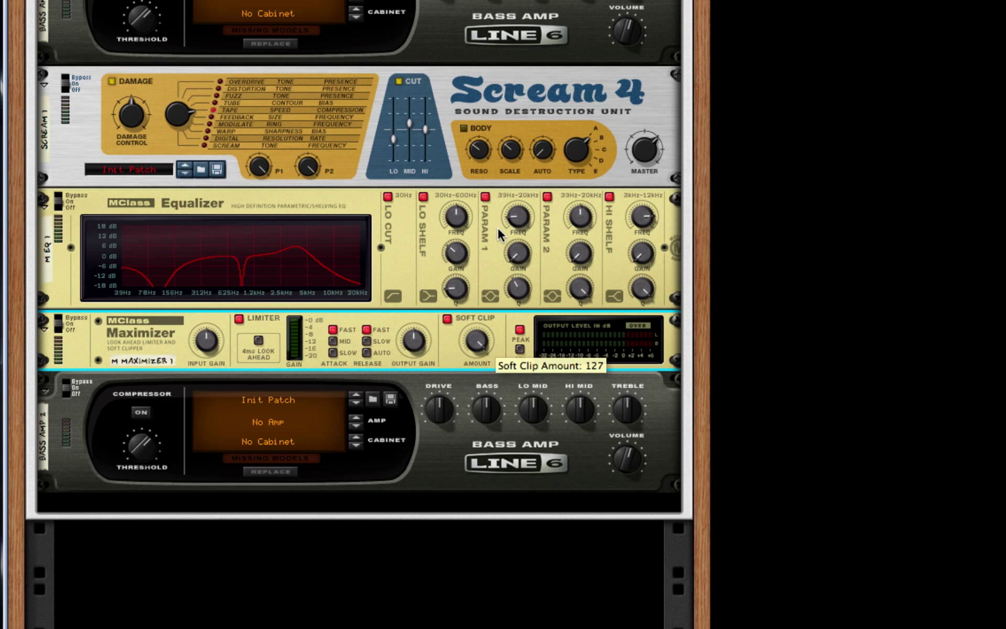
left_click(366, 352)
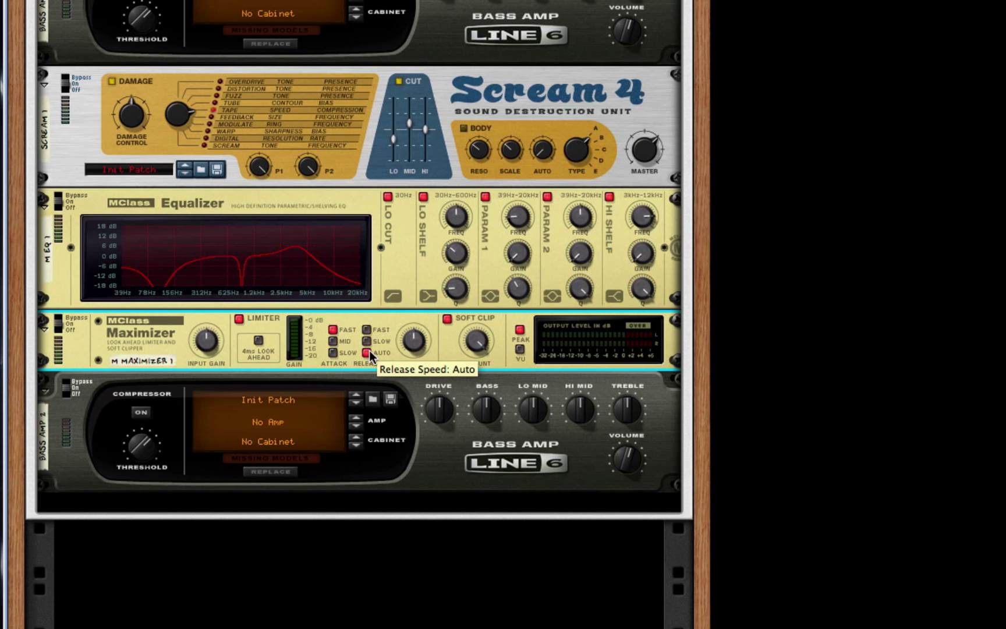
left_click(240, 319)
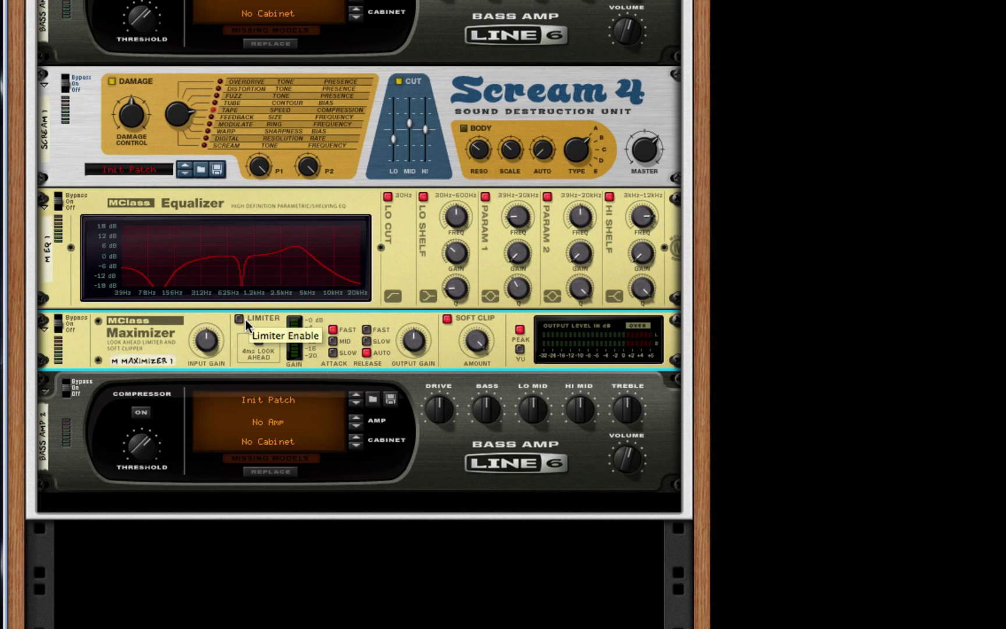
left_click(141, 412)
scroll(506, 457, "down", 3)
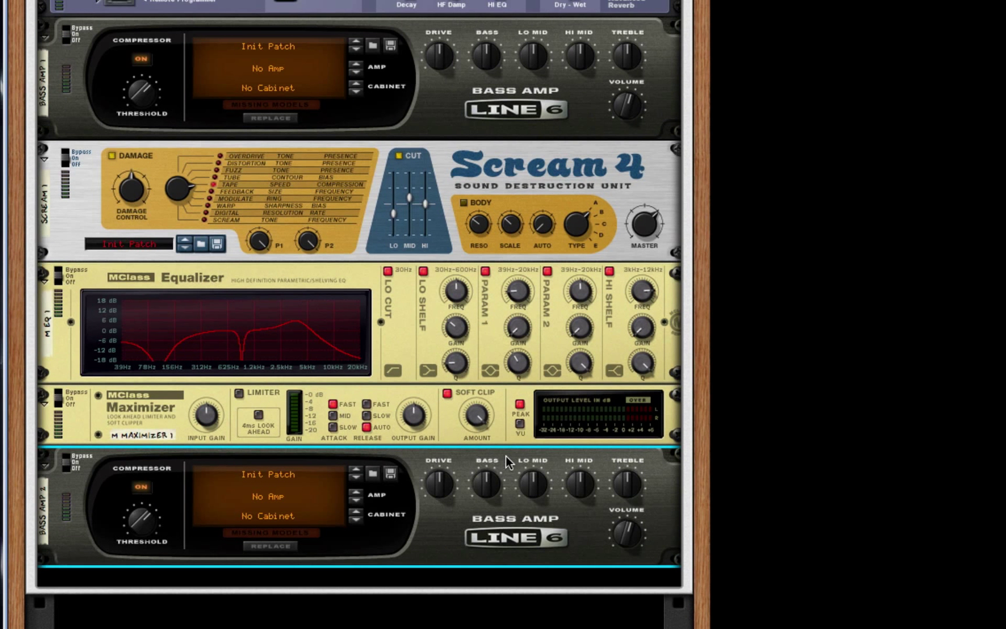
Start playback and scroll the rack up to Combinator 1 to hear the full chain
key("space")
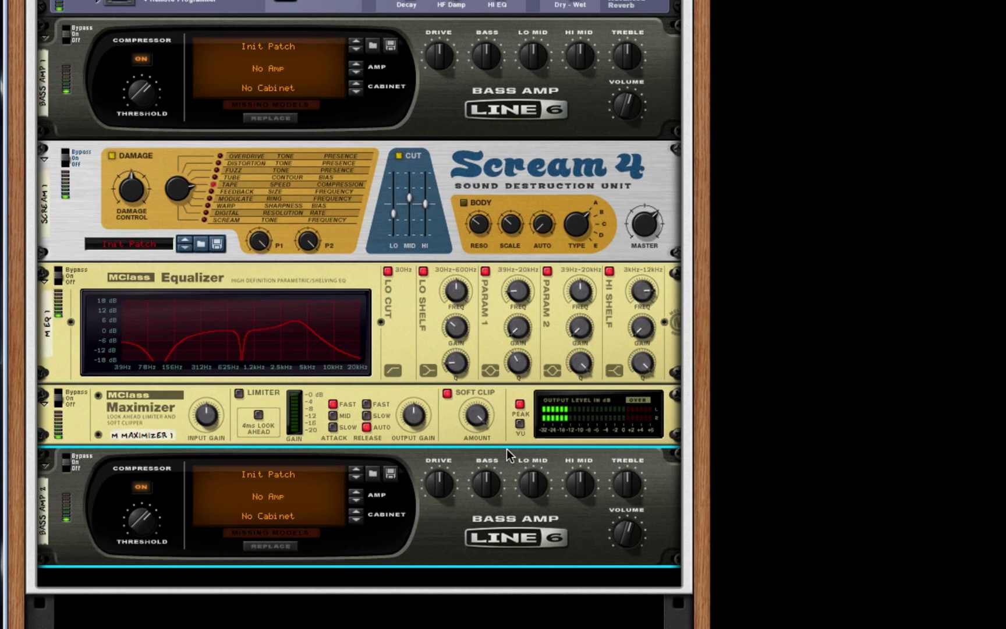
scroll(506, 450, "up", 10)
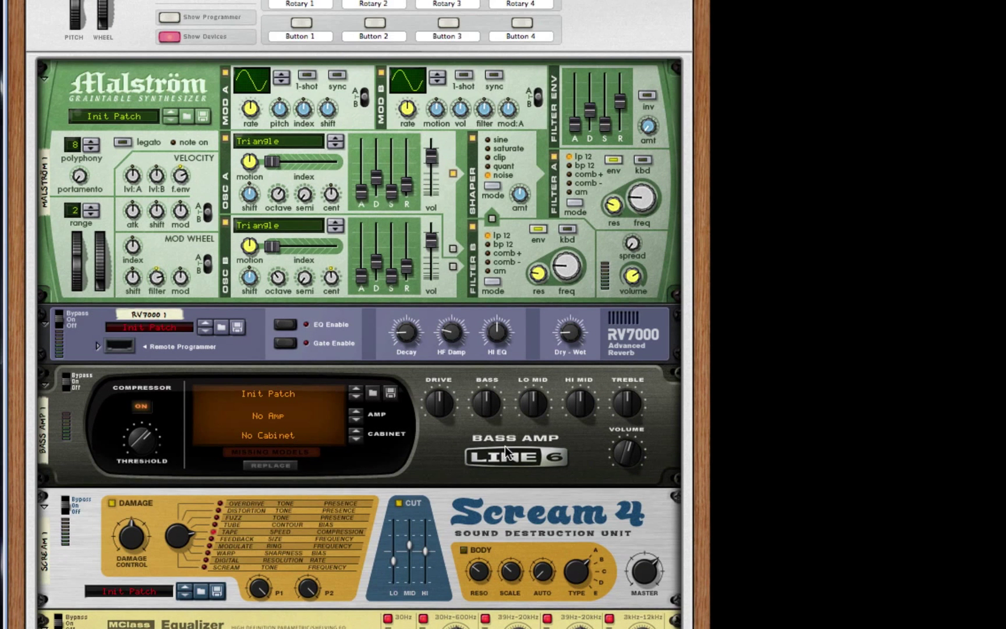
scroll(501, 424, "up", 3)
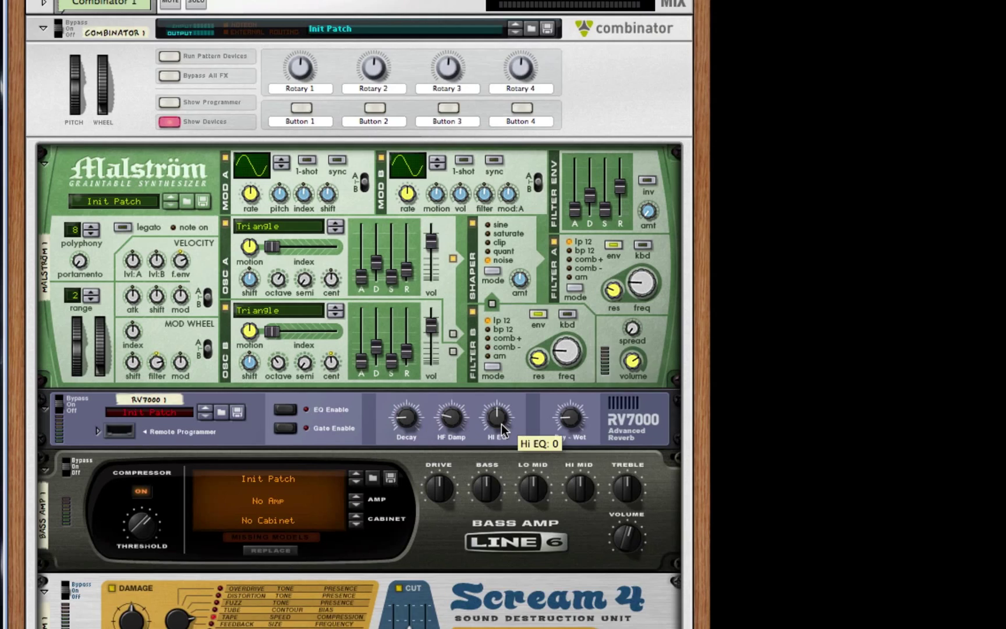
scroll(933, 461, "down", 14)
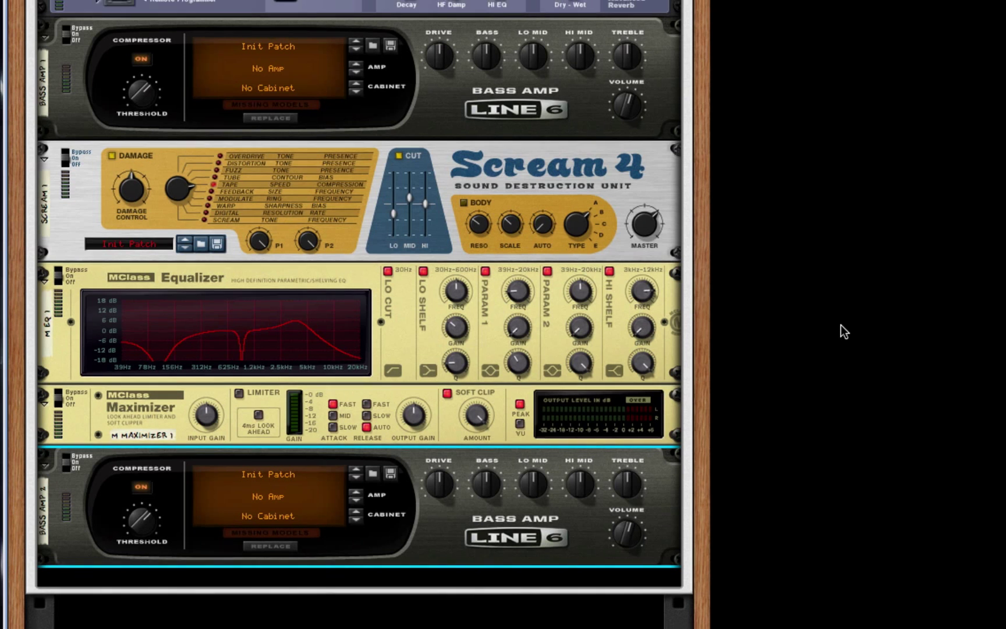
scroll(840, 325, "up", 10)
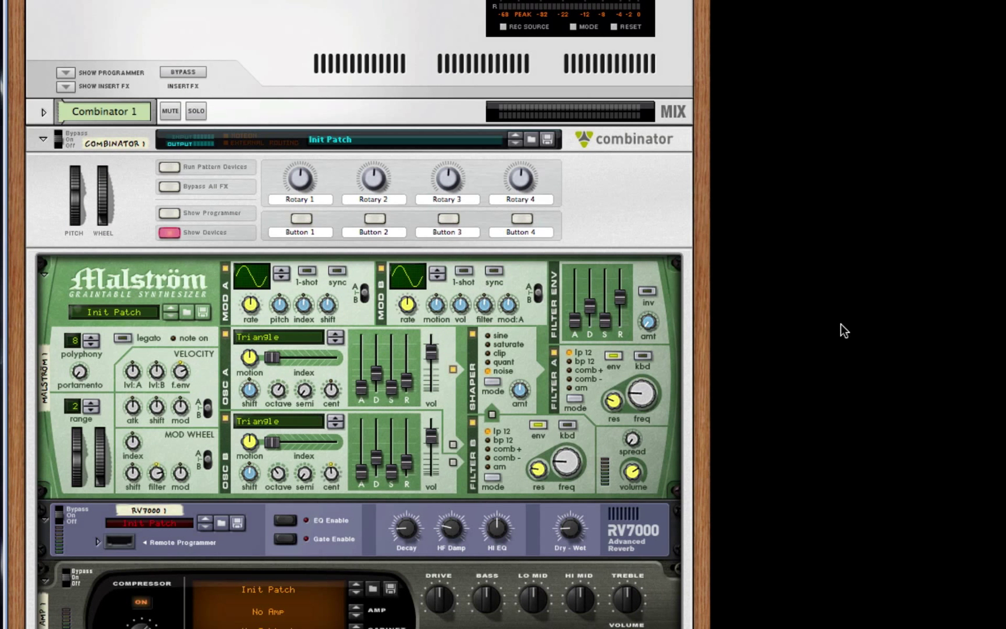